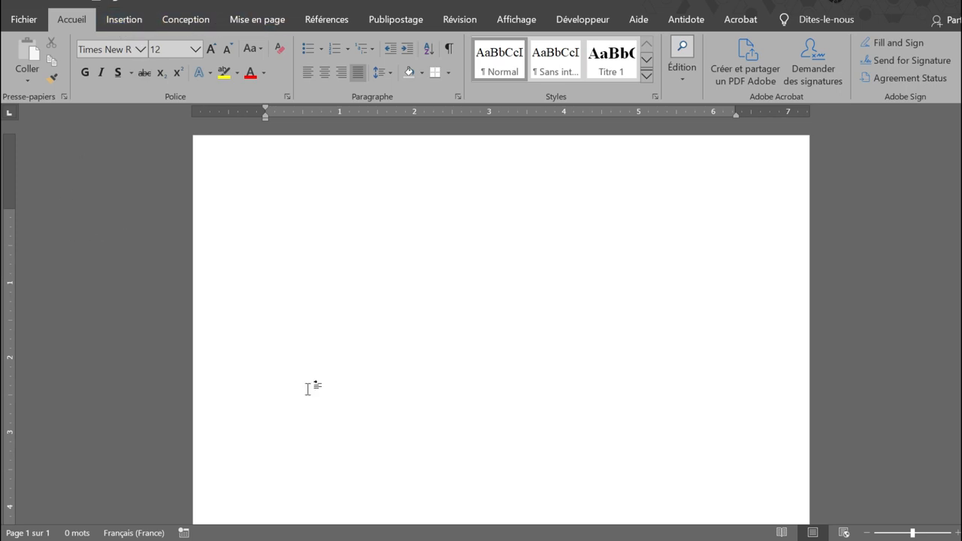
Set the page margins to Étroites (0.5" on all sides) and the paper size to A4.
{"action": "mouse_move", "coordinate": [323, 539]}
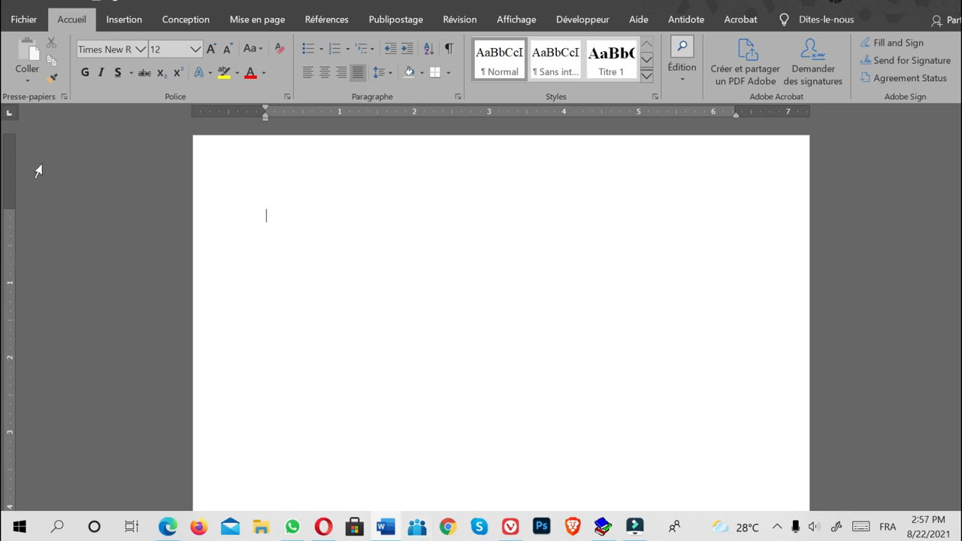
{"action": "left_click", "coordinate": [244, 25]}
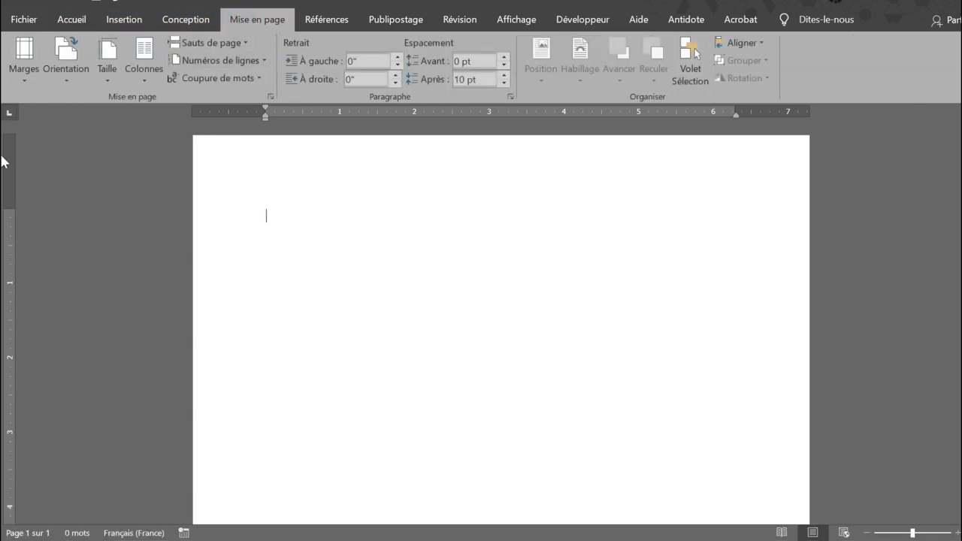
{"action": "left_click", "coordinate": [30, 85]}
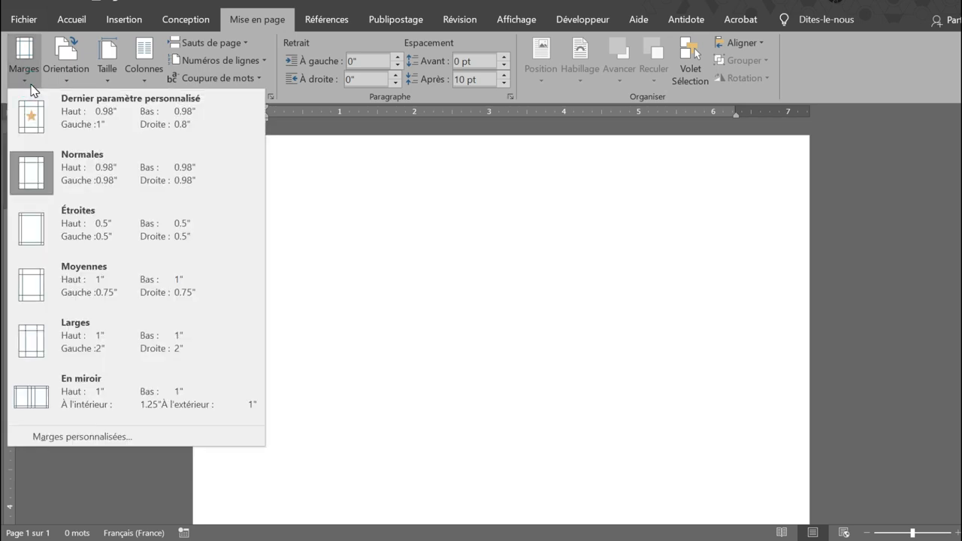
{"action": "left_click", "coordinate": [47, 223]}
{"action": "left_click", "coordinate": [107, 68]}
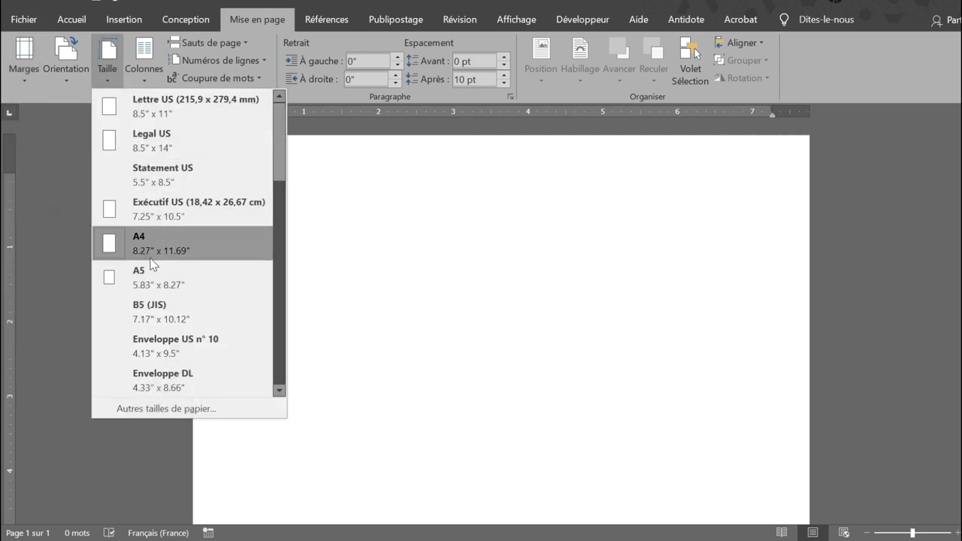
{"action": "left_click", "coordinate": [173, 250]}
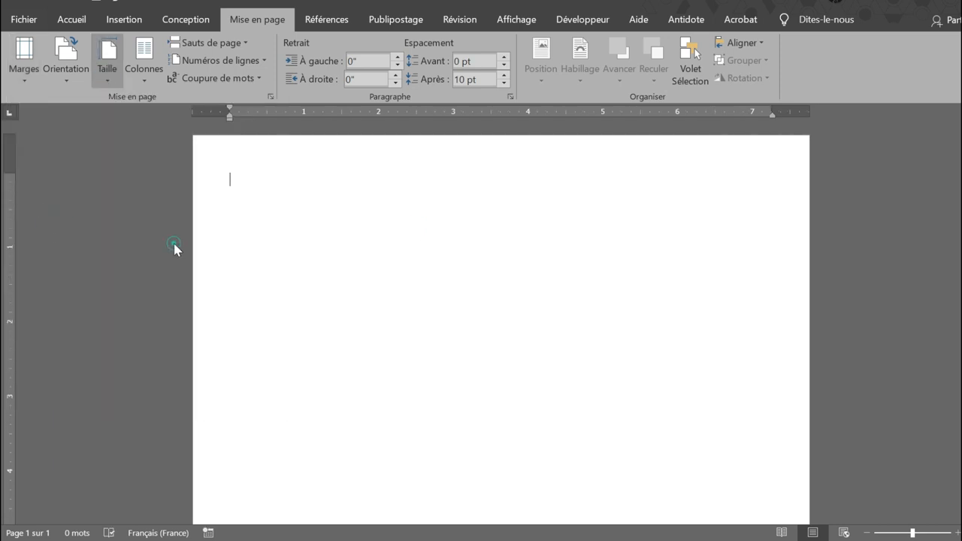
Draw a rectangle about 8.39" by 1.64" flush with the page's top edge and fill it with the darkest theme blue.
{"action": "left_click", "coordinate": [125, 24]}
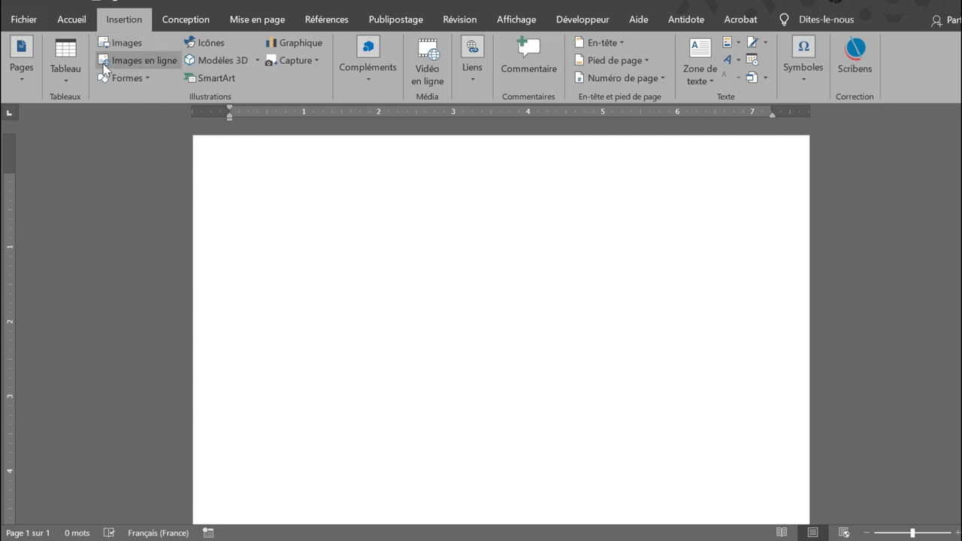
{"action": "left_click", "coordinate": [147, 80]}
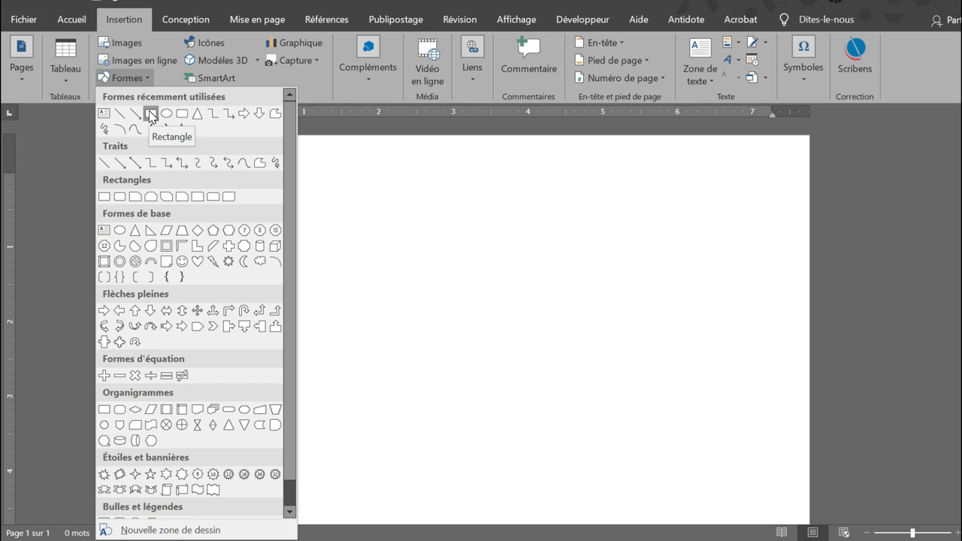
{"action": "left_click", "coordinate": [355, 269]}
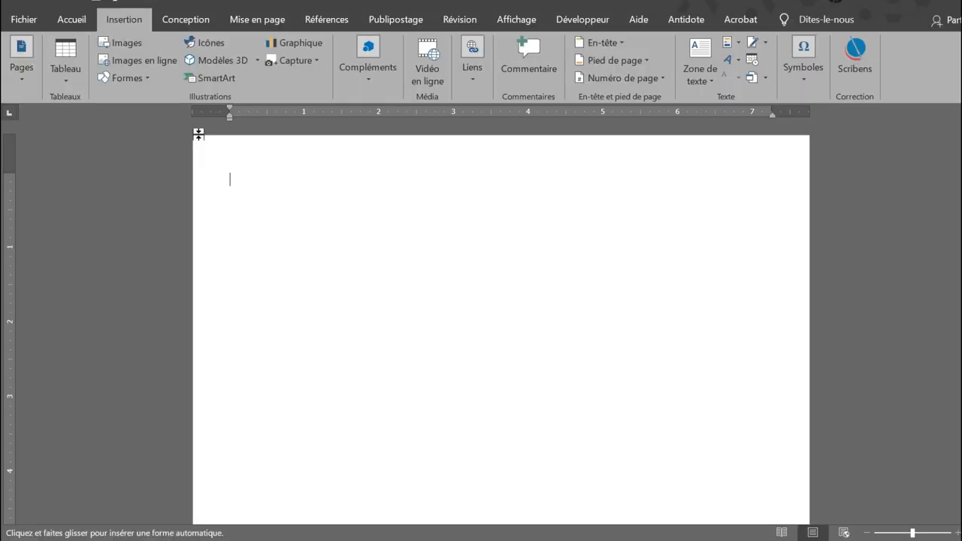
{"action": "mouse_move", "coordinate": [198, 138]}
{"action": "left_mouse_down"}
{"action": "mouse_move", "coordinate": [262, 183]}
{"action": "mouse_move", "coordinate": [337, 209]}
{"action": "mouse_move", "coordinate": [719, 259]}
{"action": "mouse_move", "coordinate": [823, 261]}
{"action": "left_mouse_up"}
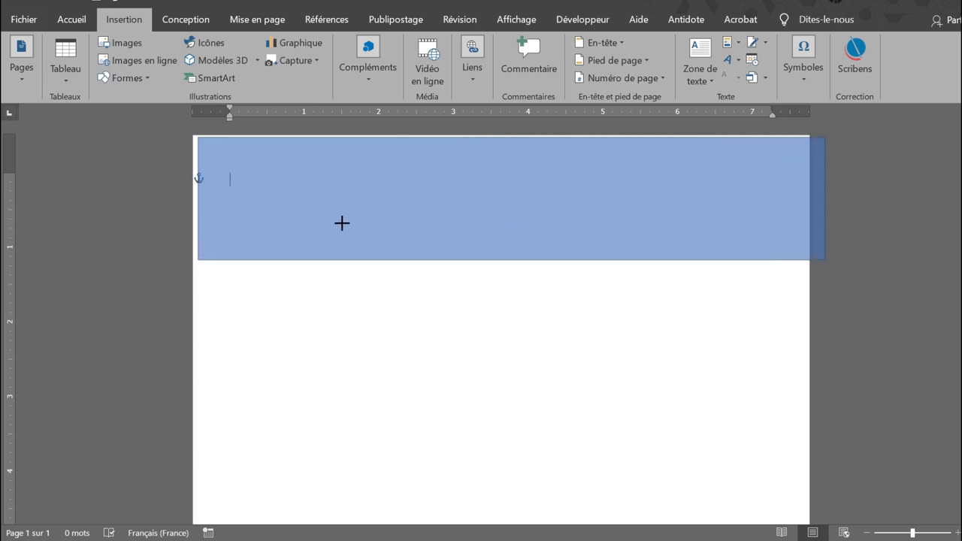
{"action": "left_click_drag", "start_coordinate": [354, 205], "coordinate": [345, 199]}
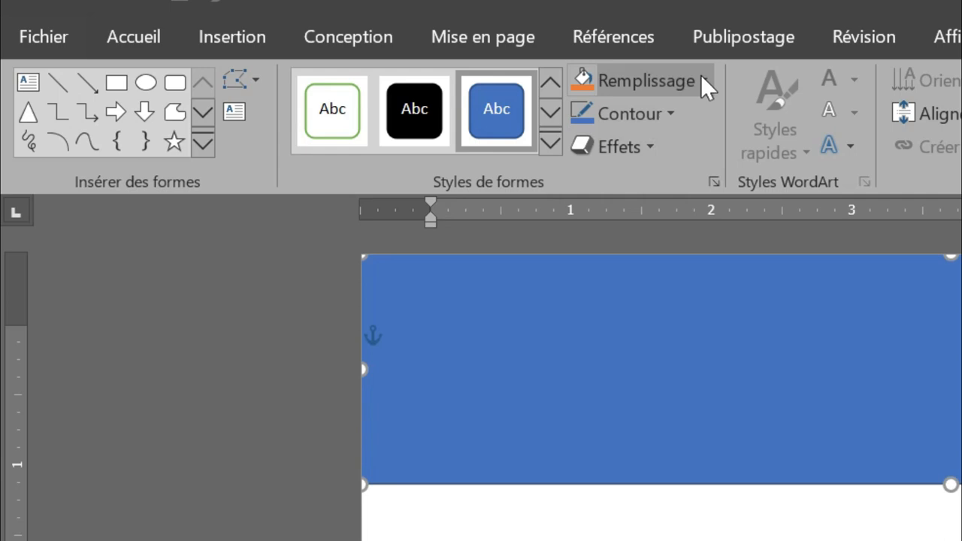
{"action": "left_click", "coordinate": [374, 43]}
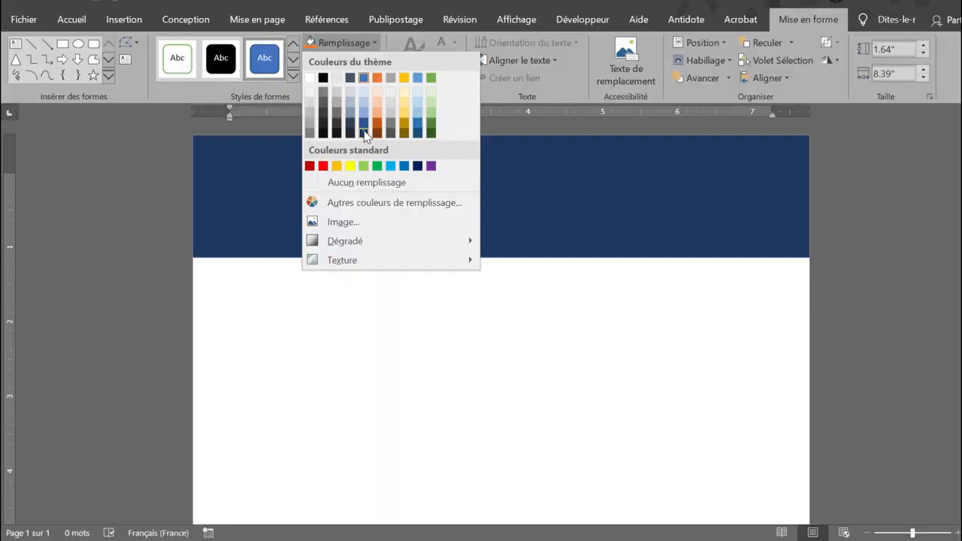
{"action": "left_click", "coordinate": [683, 247]}
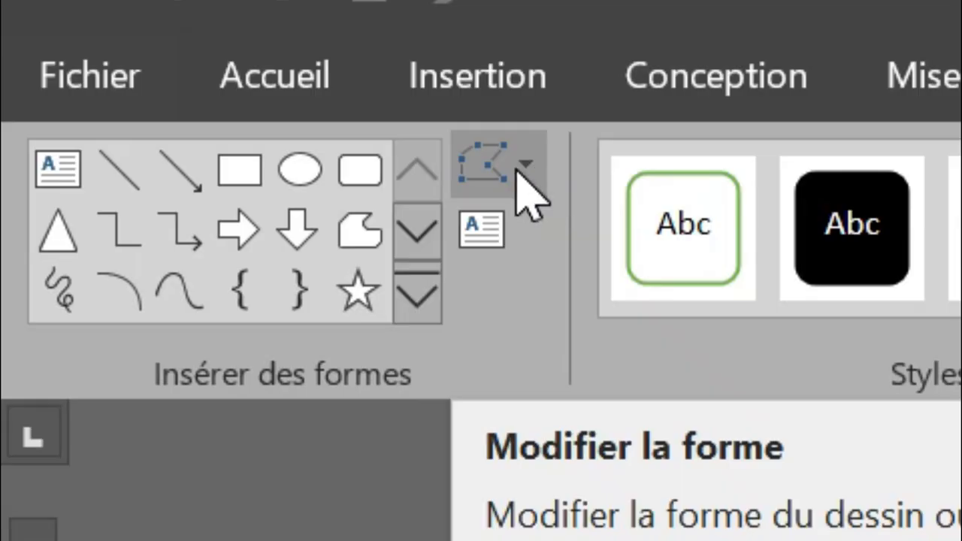
Edit the rectangle's points, pulling its lower edge upward near the right end to create a long slanted edge.
{"action": "left_click", "coordinate": [137, 45]}
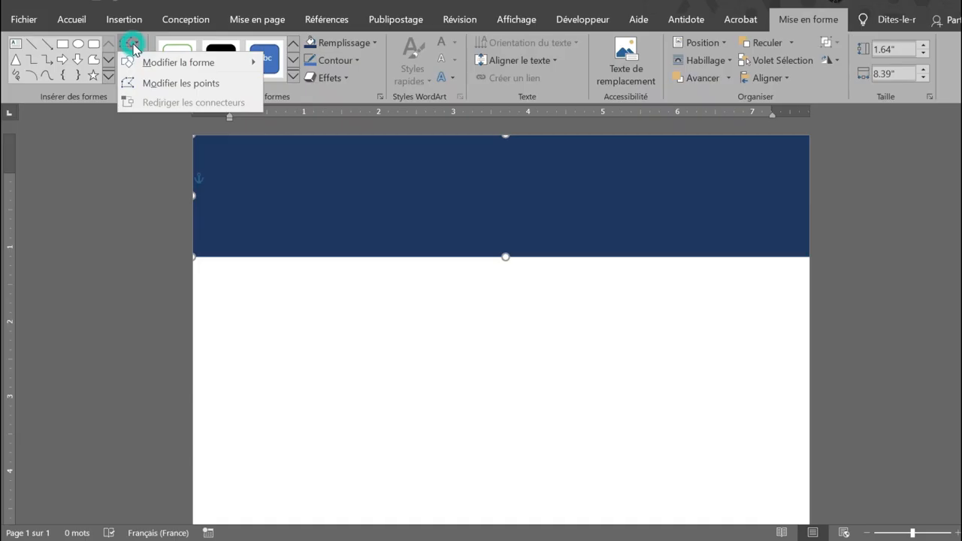
{"action": "left_click", "coordinate": [154, 84]}
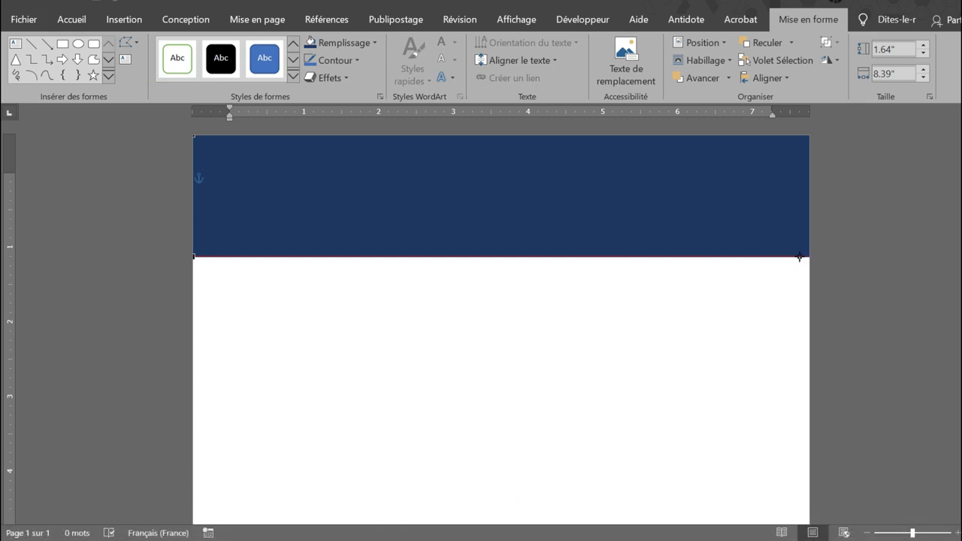
{"action": "left_click_drag", "start_coordinate": [792, 254], "coordinate": [778, 204]}
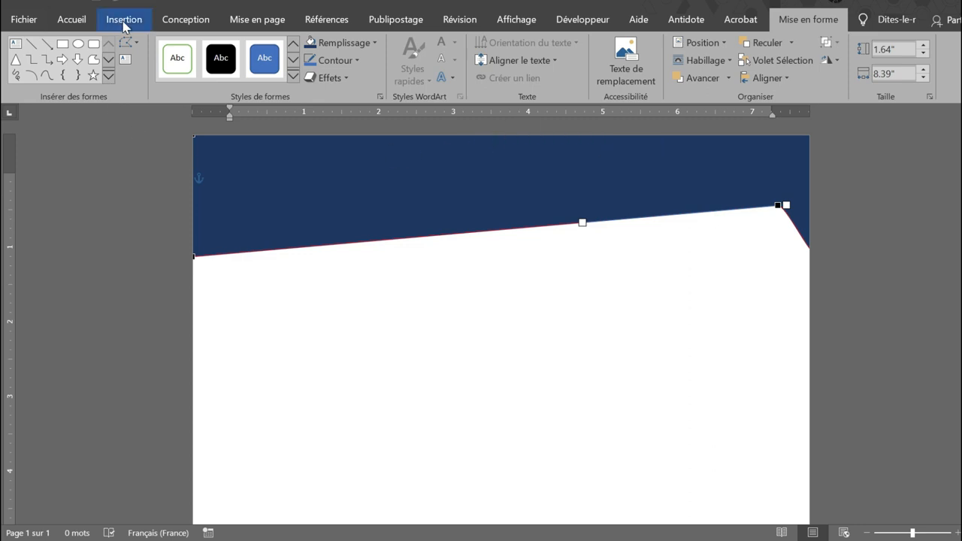
Duplicate the blue header shape, place the copy slightly lower against the page's left edge, and send it to the back.
{"action": "left_click", "coordinate": [85, 24]}
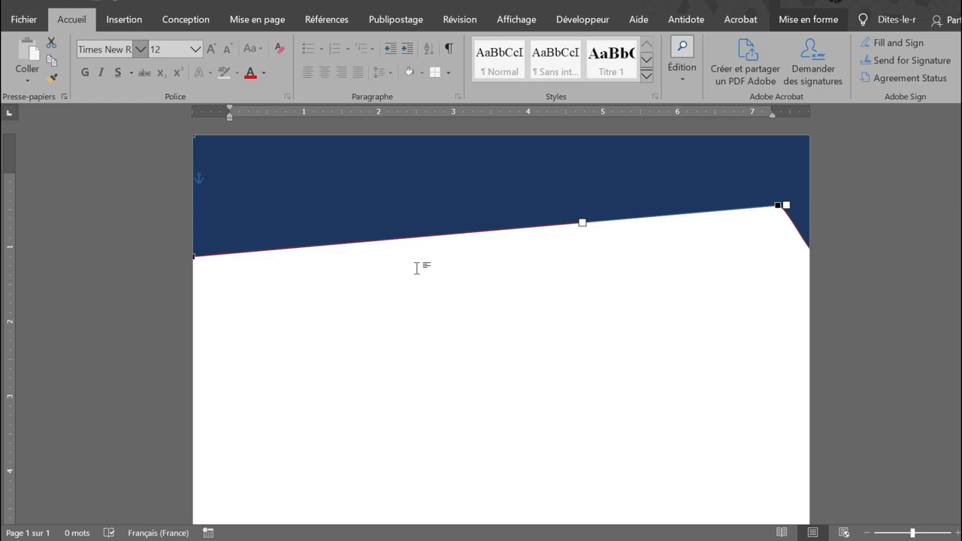
{"action": "left_click", "coordinate": [390, 209]}
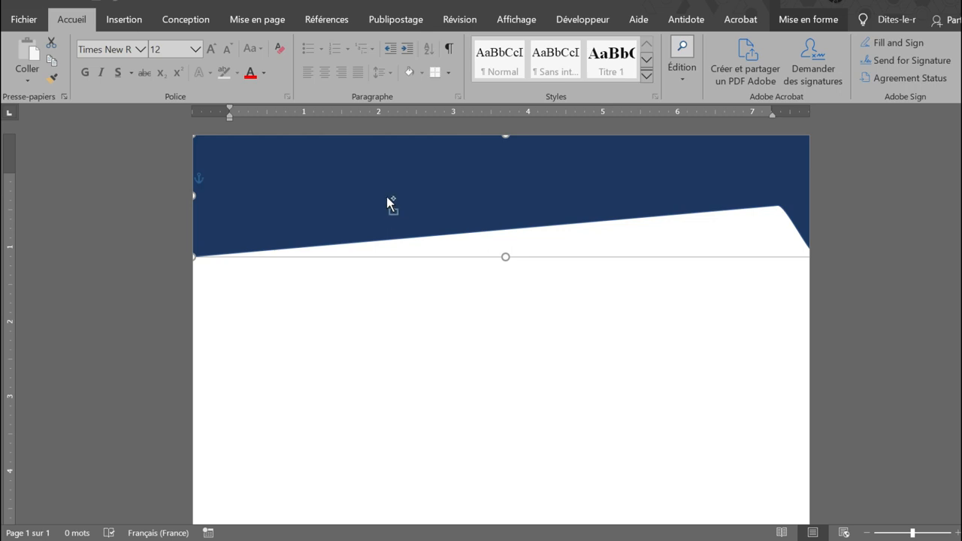
{"action": "left_click_drag", "start_coordinate": [387, 201], "coordinate": [382, 234]}
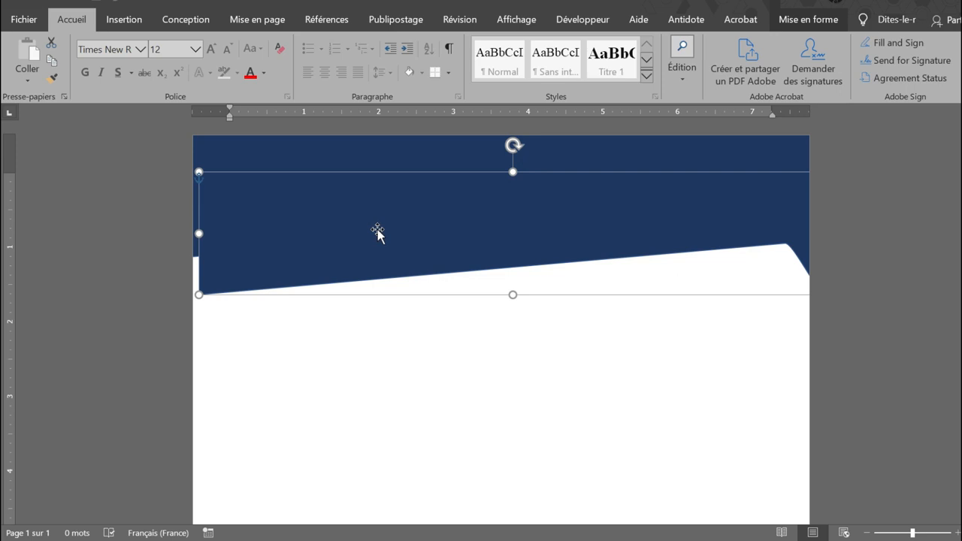
{"action": "left_click_drag", "start_coordinate": [377, 234], "coordinate": [377, 216]}
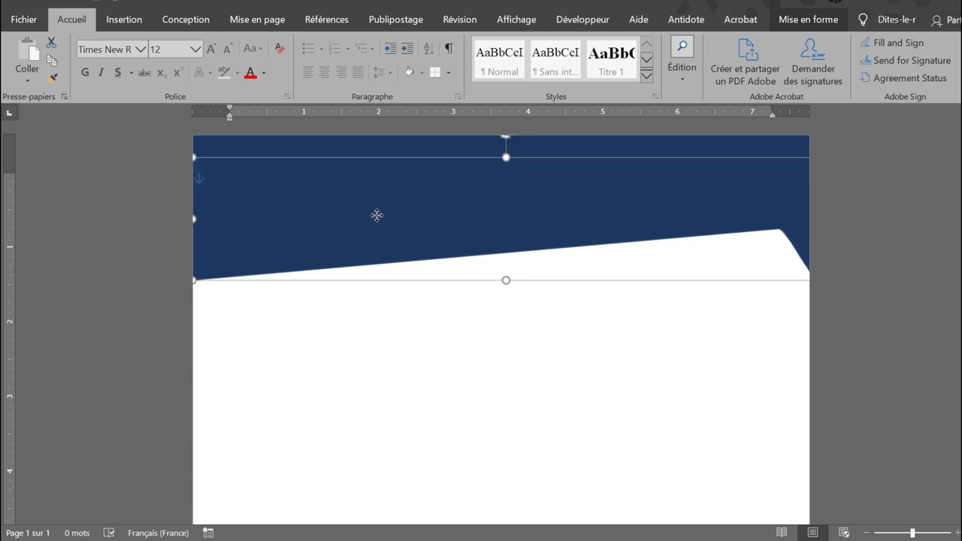
{"action": "right_click", "coordinate": [377, 216]}
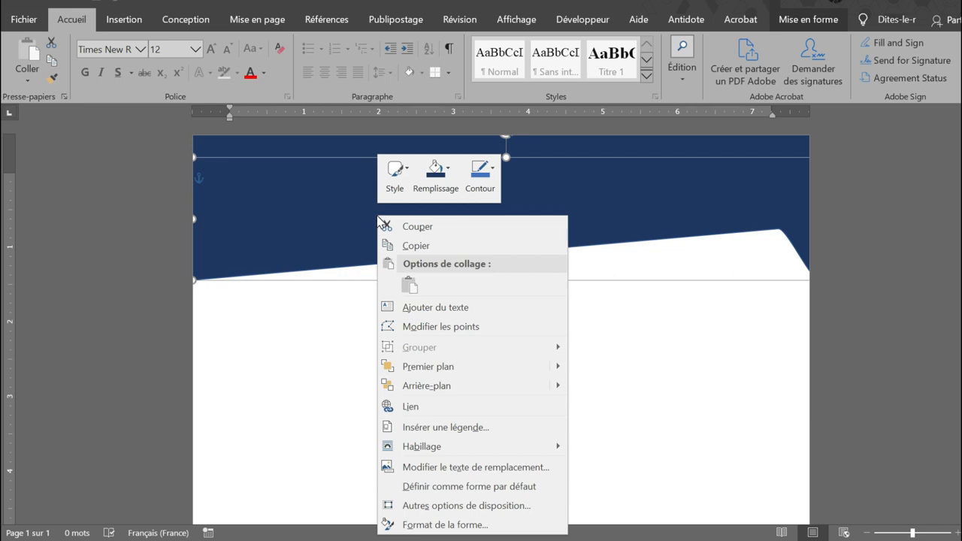
{"action": "left_click", "coordinate": [443, 386]}
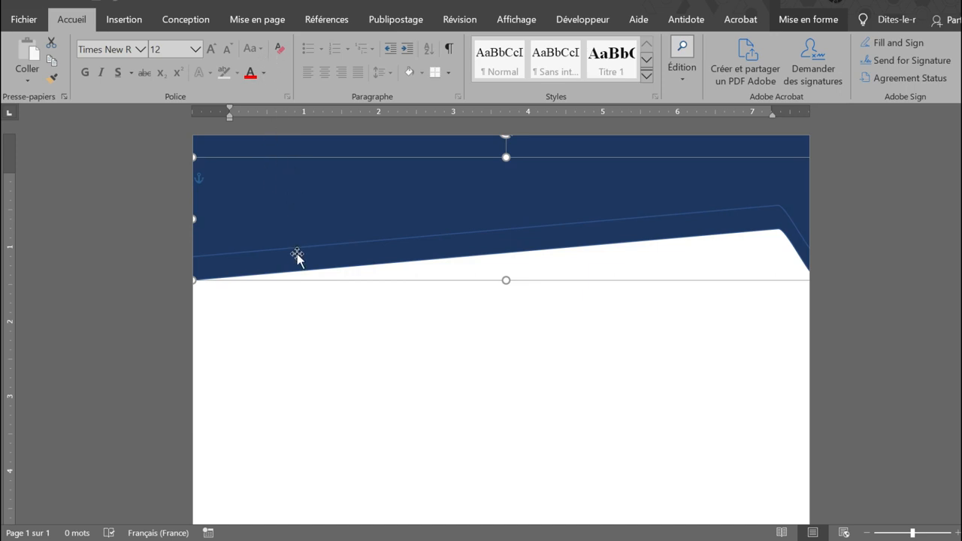
Fill the header copy at the back with standard yellow (Jaune).
{"action": "left_click", "coordinate": [808, 19]}
{"action": "left_click", "coordinate": [342, 43]}
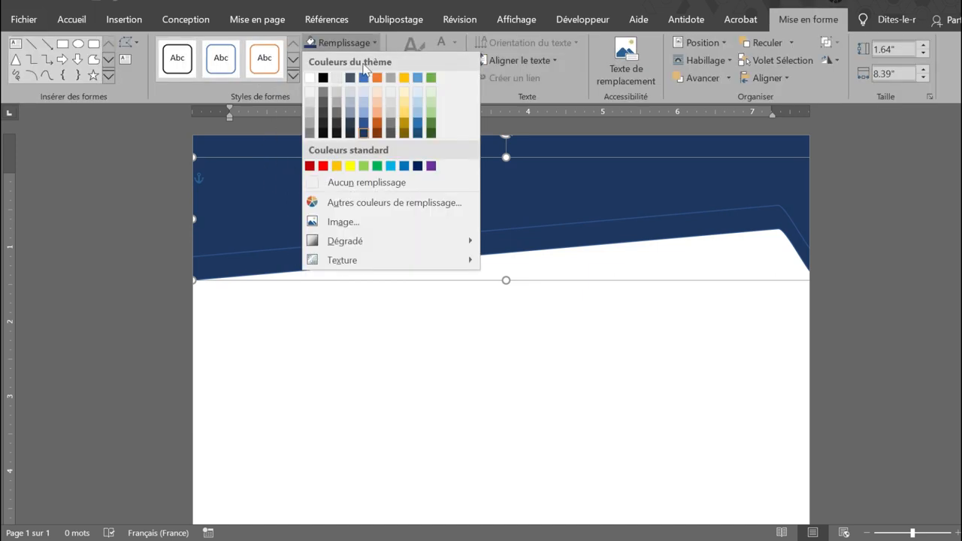
{"action": "left_click", "coordinate": [350, 167]}
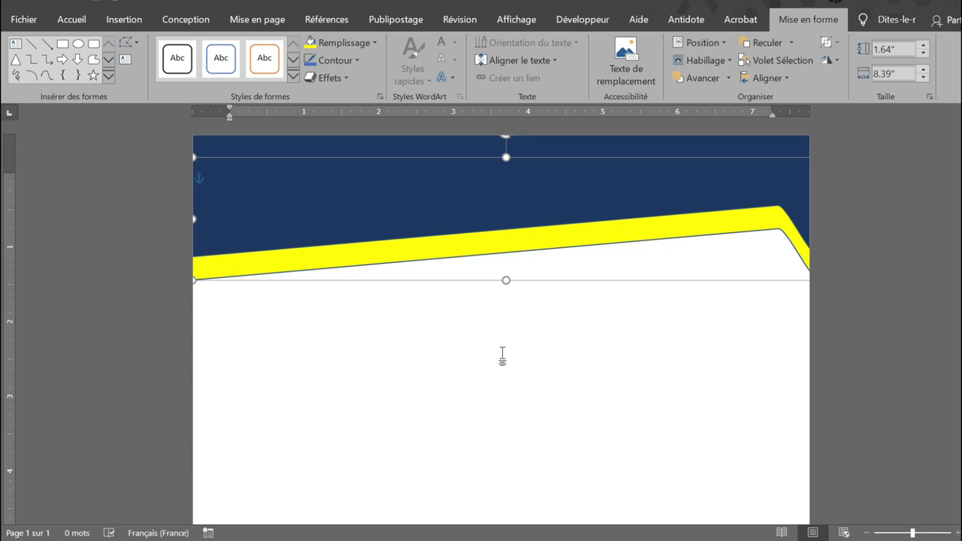
Nudge the yellow shape up and slightly left to leave a thin, even stripe beneath the blue header.
{"action": "key", "text": "ctrl+Up"}
{"action": "key", "text": "ctrl+Up"}
{"action": "key", "text": "ctrl+Up"}
{"action": "key", "text": "ctrl+Up"}
{"action": "key", "text": "ctrl+Up"}
{"action": "key", "text": "ctrl+Up"}
{"action": "key", "text": "ctrl+Up"}
{"action": "key", "text": "ctrl+Up"}
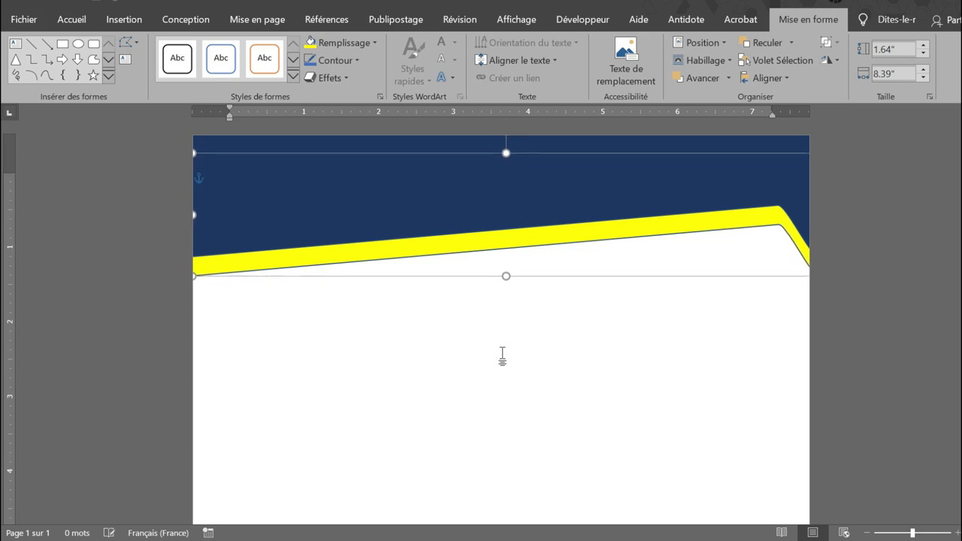
{"action": "key", "text": "ctrl+Up"}
{"action": "key", "text": "ctrl+Up"}
{"action": "key", "text": "ctrl+Left"}
{"action": "key", "text": "ctrl+Left"}
{"action": "key", "text": "ctrl+Left"}
{"action": "key", "text": "ctrl+Left"}
{"action": "key", "text": "ctrl+Left"}
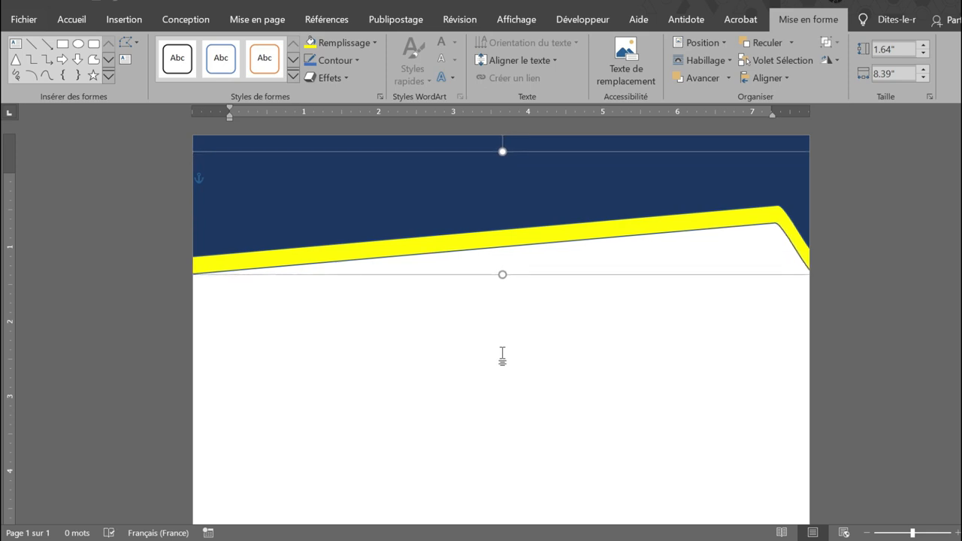
{"action": "key", "text": "ctrl+Up"}
{"action": "key", "text": "ctrl+Up"}
{"action": "key", "text": "ctrl+Up"}
{"action": "key", "text": "ctrl+Up"}
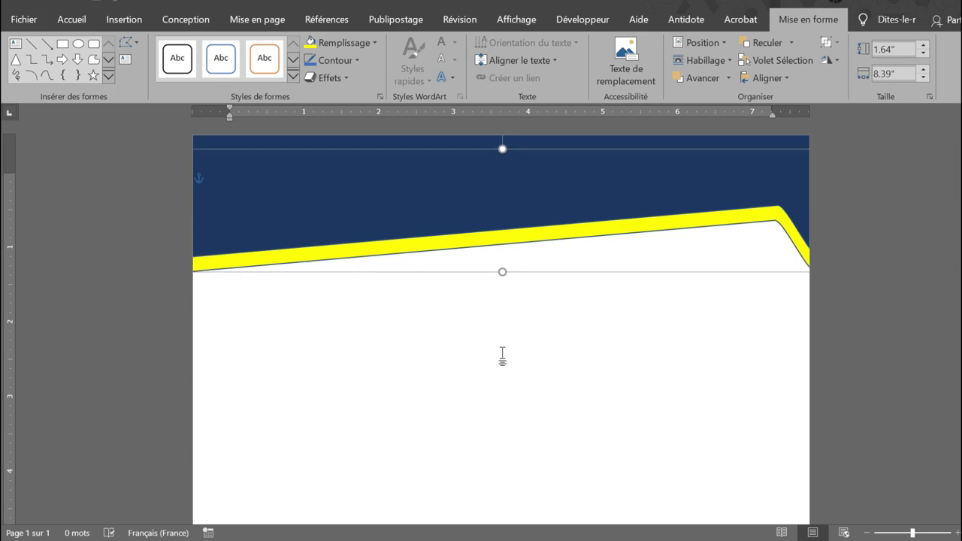
{"action": "key", "text": "ctrl+Up"}
{"action": "key", "text": "ctrl+Up"}
{"action": "key", "text": "ctrl+Up"}
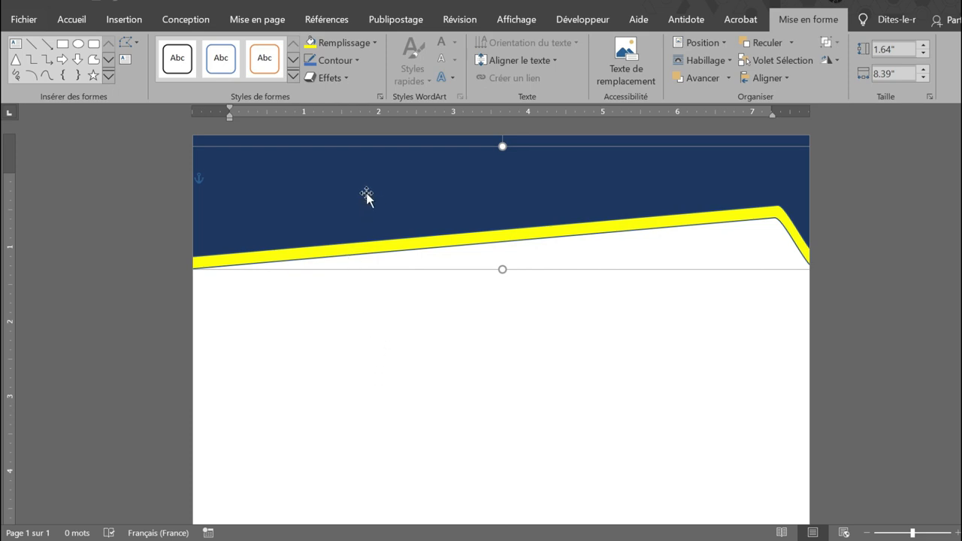
Duplicate the blue header shape again, place the copy below the yellow stripe at the left page edge, and send it backward.
{"action": "left_click", "coordinate": [328, 204]}
{"action": "left_click_drag", "start_coordinate": [328, 204], "coordinate": [324, 225]}
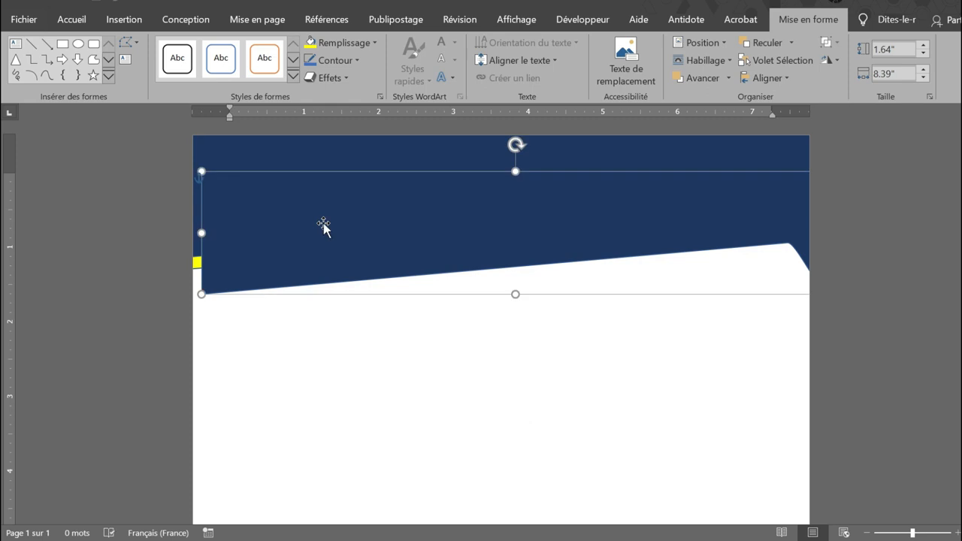
{"action": "left_click_drag", "start_coordinate": [323, 225], "coordinate": [311, 217]}
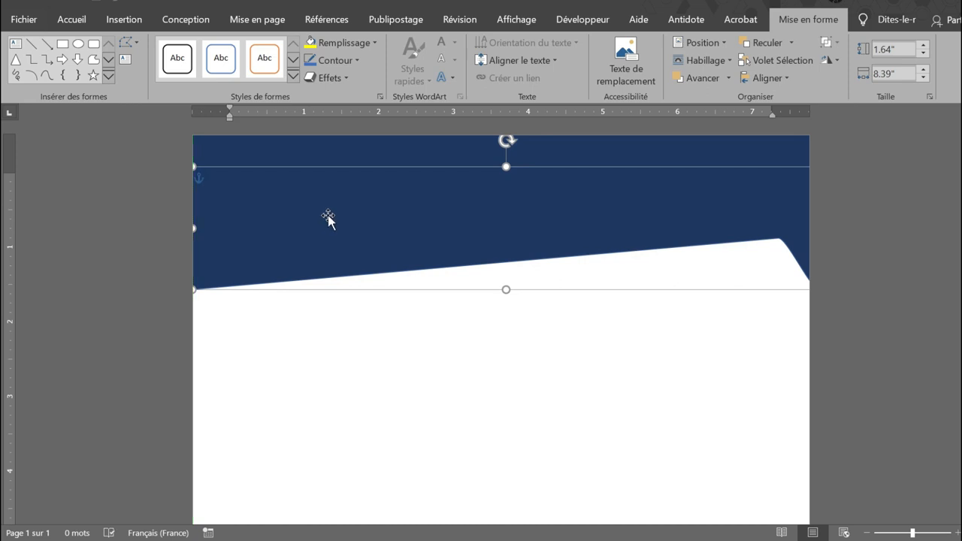
{"action": "right_click", "coordinate": [327, 215]}
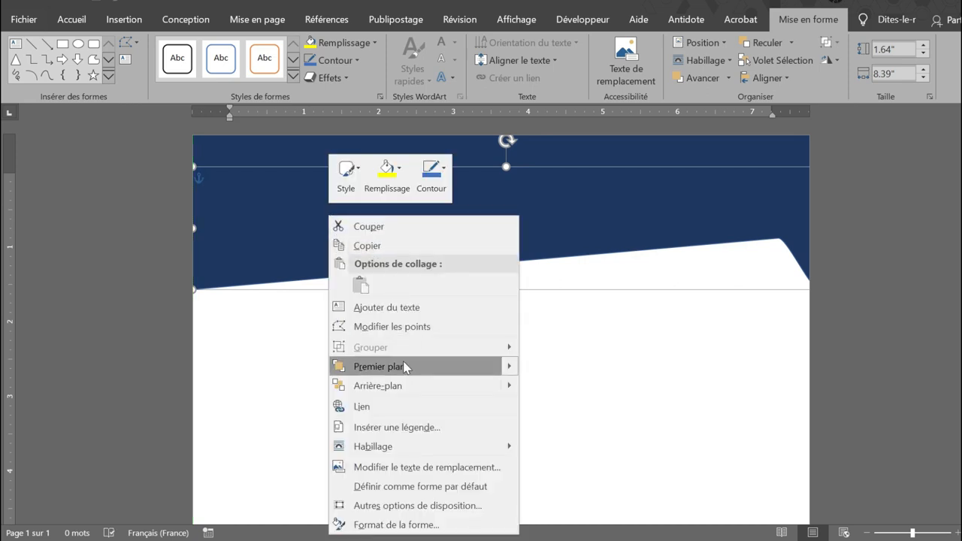
{"action": "left_click", "coordinate": [392, 386]}
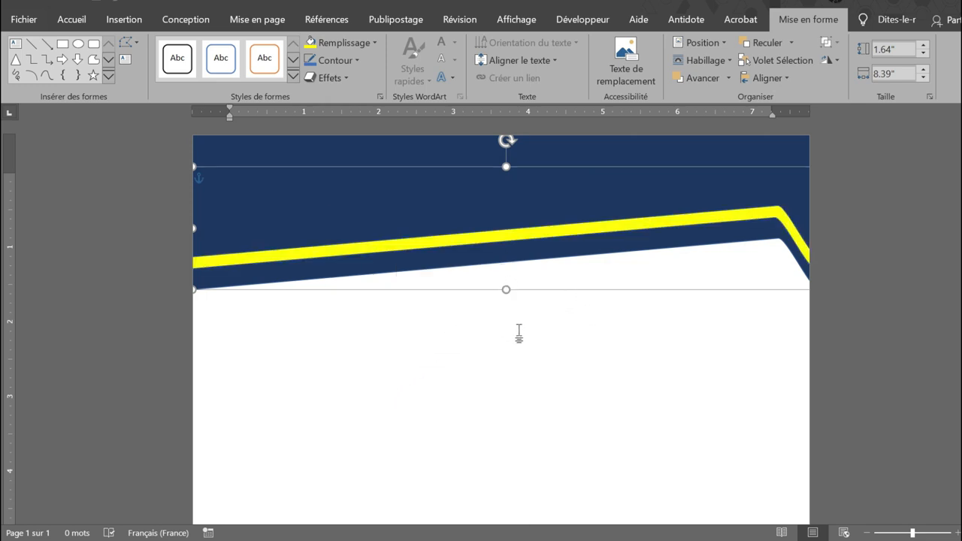
Nudge the second header copy up and left to form an even band beneath the yellow stripe.
{"action": "key", "text": "Up"}
{"action": "key", "text": "Up"}
{"action": "key", "text": "Up"}
{"action": "key", "text": "Up"}
{"action": "key", "text": "Left"}
{"action": "key", "text": "Left"}
{"action": "key", "text": "Left"}
{"action": "key", "text": "Left"}
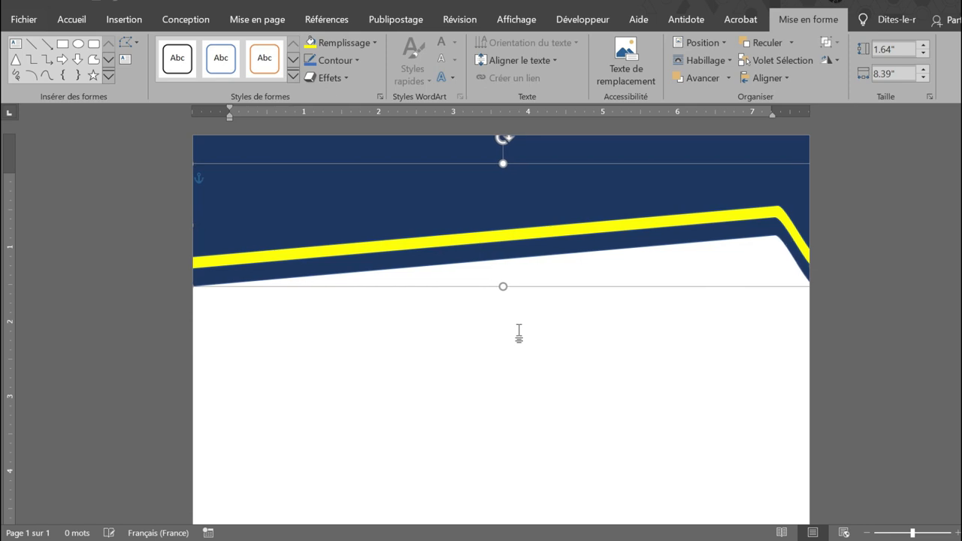
{"action": "key", "text": "Up"}
{"action": "key", "text": "Up"}
{"action": "key", "text": "Up"}
{"action": "key", "text": "Left"}
{"action": "key", "text": "Left"}
{"action": "key", "text": "Left"}
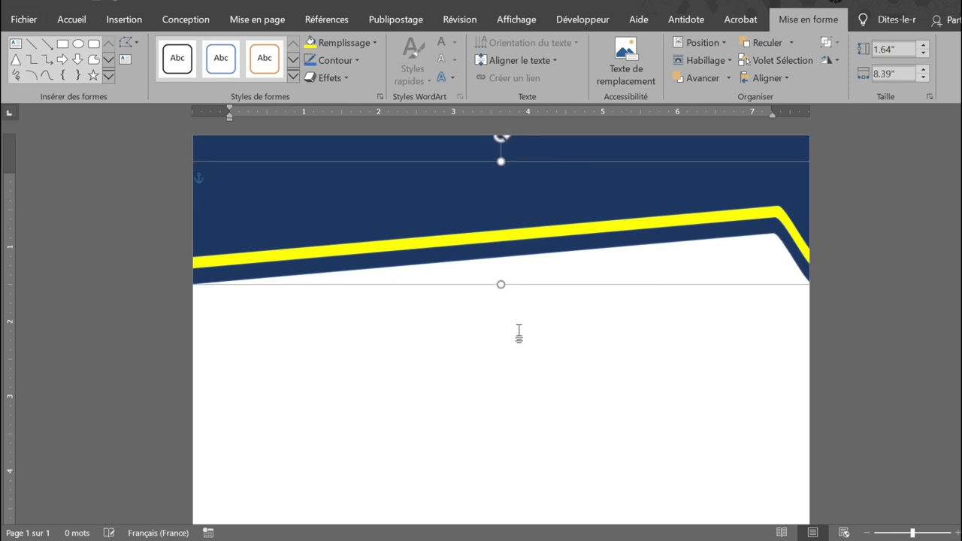
{"action": "key", "text": "Up"}
{"action": "key", "text": "Left"}
{"action": "key", "text": "Left"}
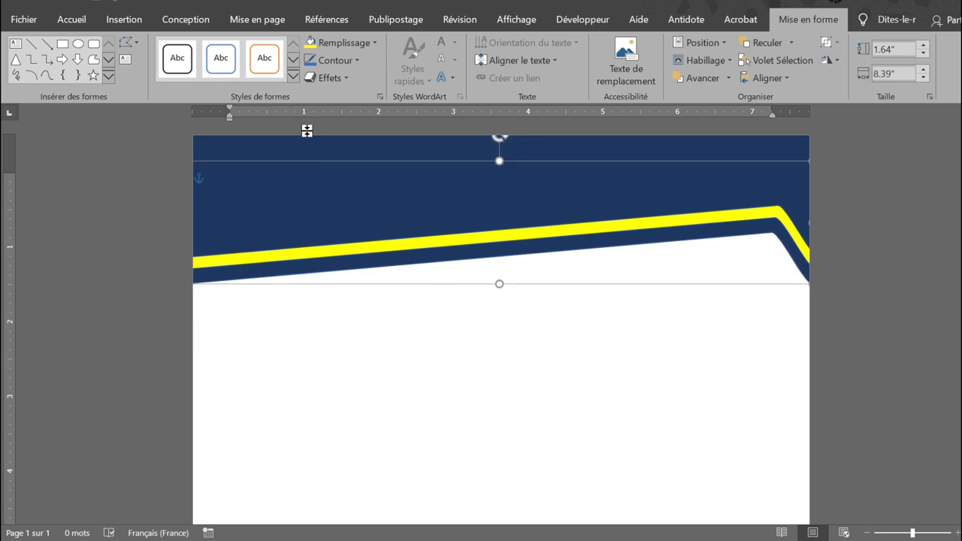
Fill the lowest header band beneath the yellow stripe with standard dark red.
{"action": "left_click", "coordinate": [374, 42]}
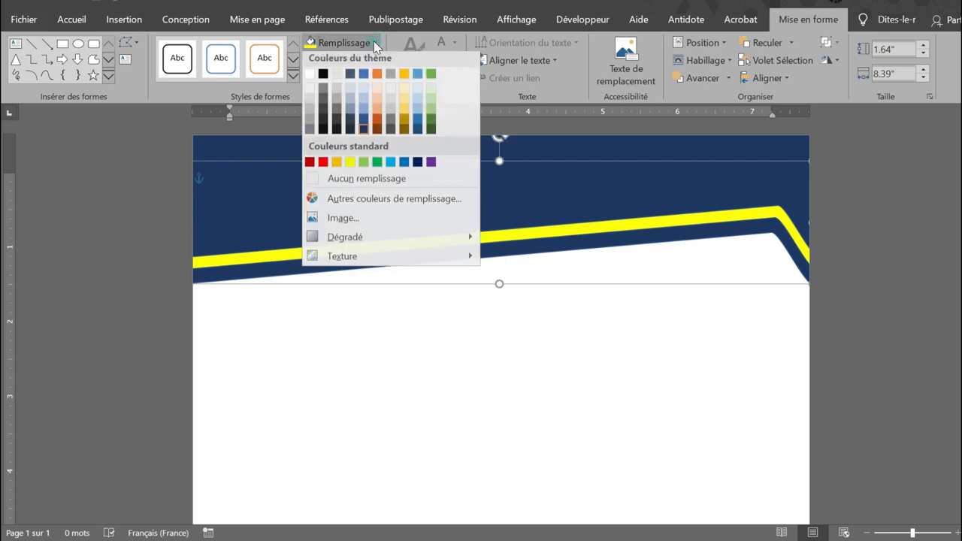
{"action": "left_click", "coordinate": [321, 166]}
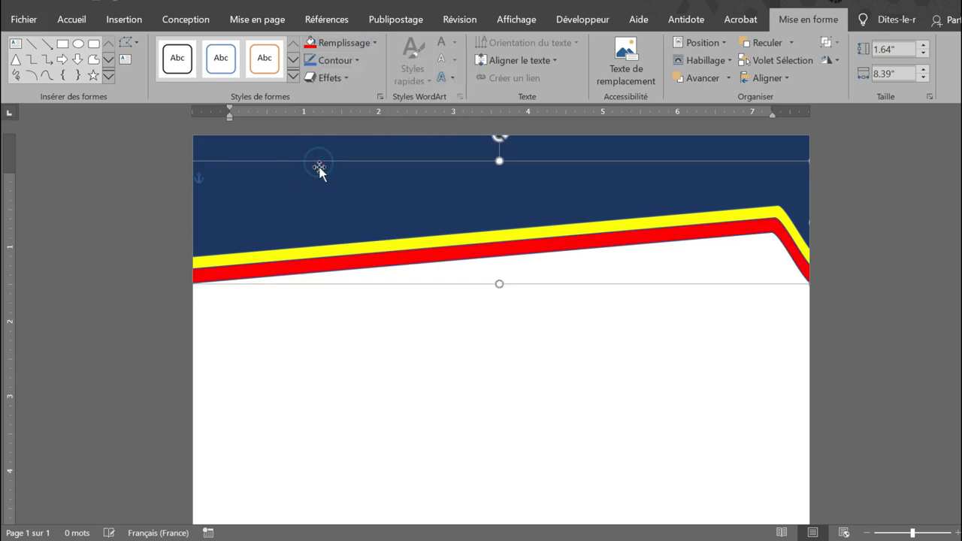
{"action": "left_click", "coordinate": [375, 44]}
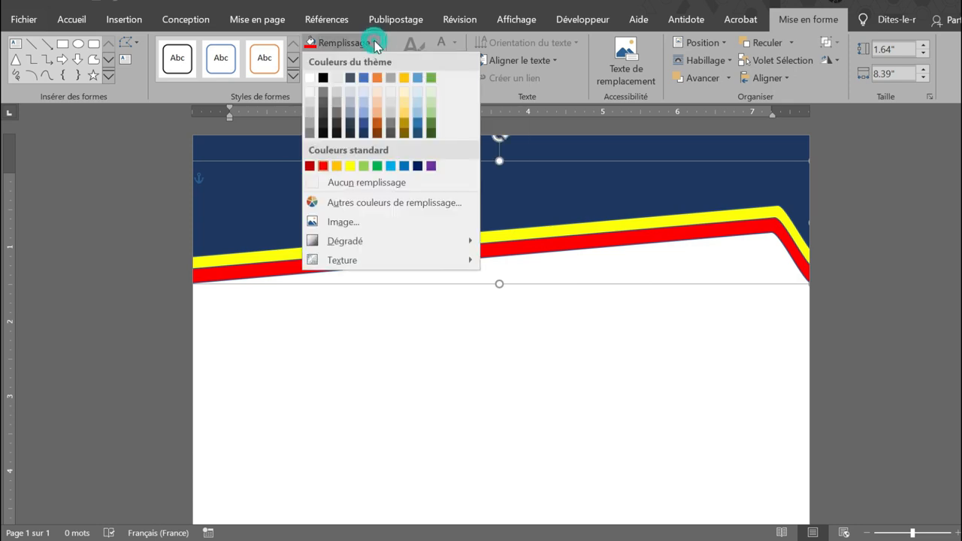
{"action": "left_click", "coordinate": [308, 166]}
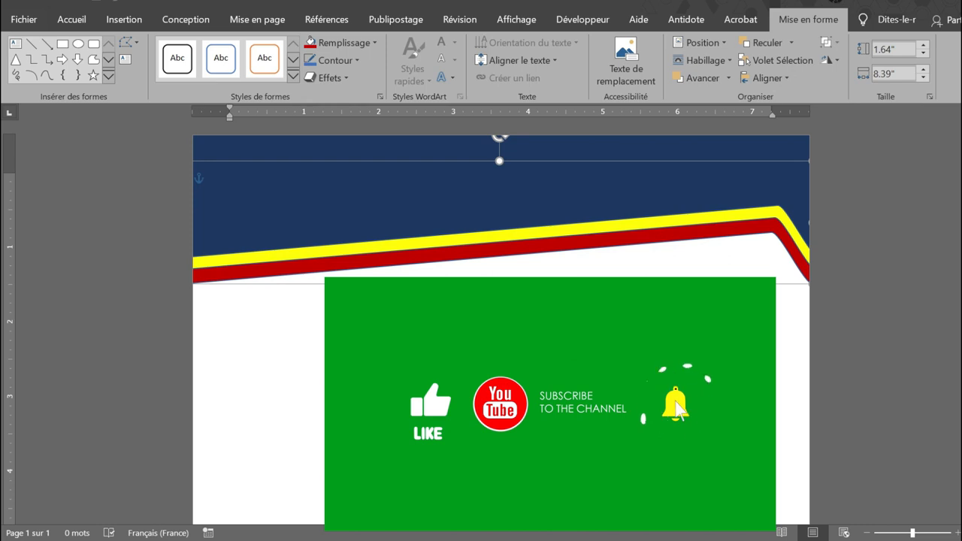
{"action": "left_click", "coordinate": [550, 404]}
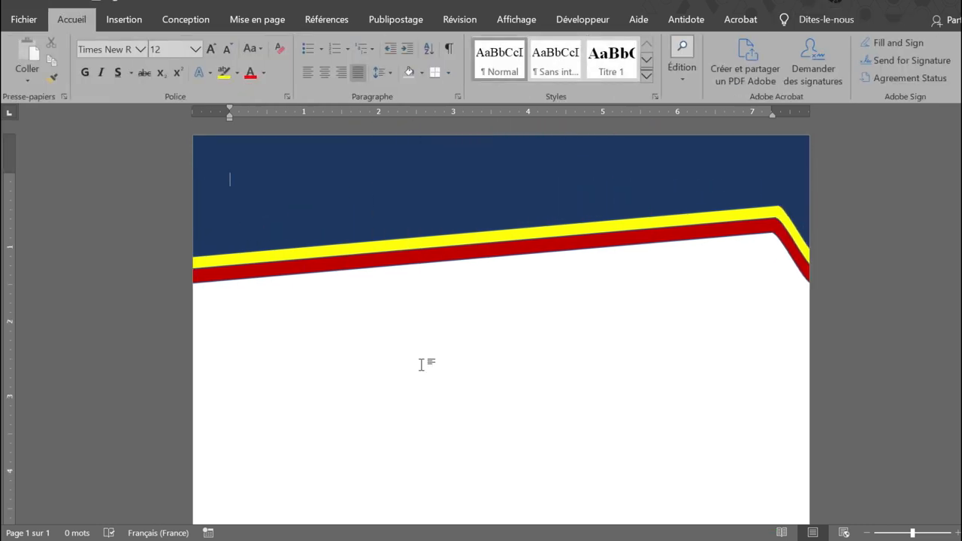
{"action": "scroll", "coordinate": [422, 364], "scroll_direction": "down", "scroll_amount": 2}
{"action": "scroll", "coordinate": [421, 365], "scroll_direction": "up", "scroll_amount": 2}
Insert the globe logo picture from the computer's image files into the page.
{"action": "left_click", "coordinate": [128, 25]}
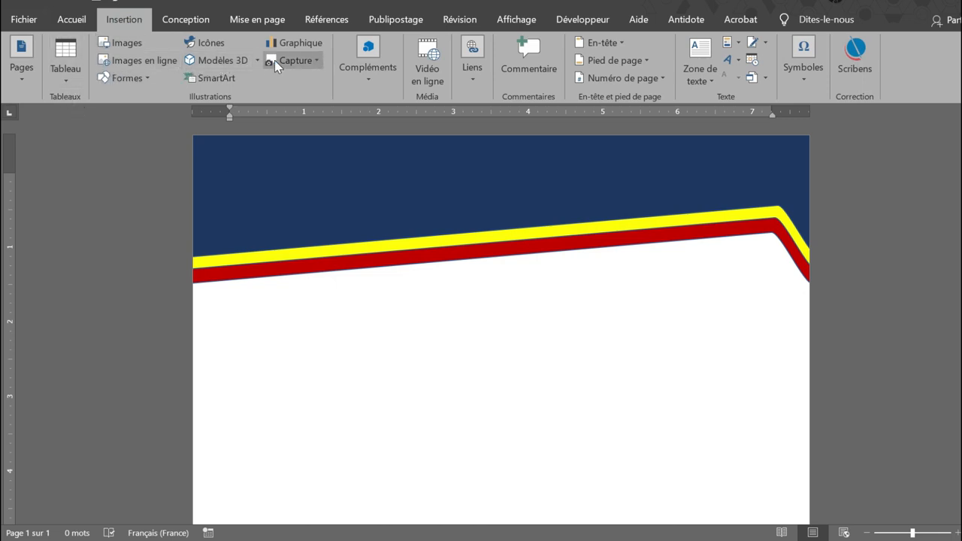
{"action": "left_click", "coordinate": [120, 43]}
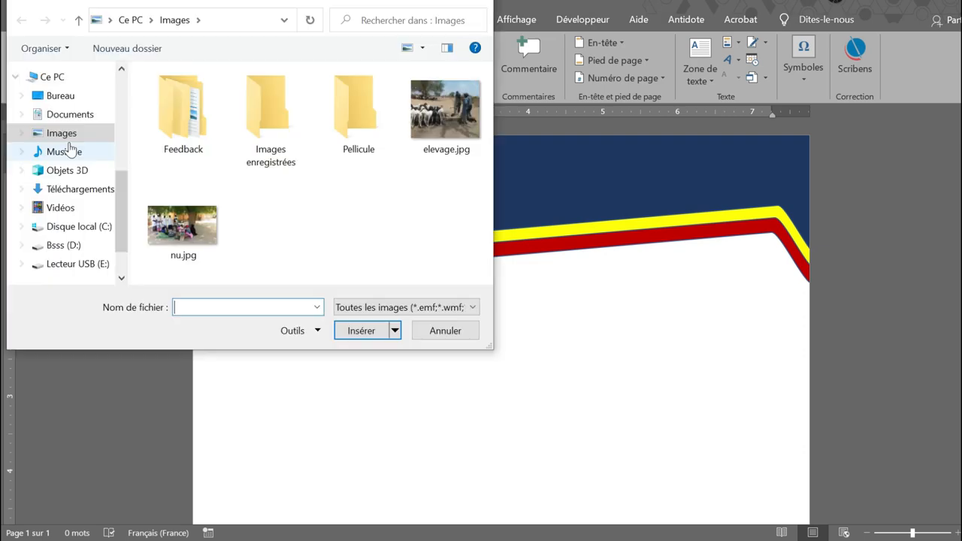
{"action": "scroll", "coordinate": [84, 151], "scroll_direction": "up", "scroll_amount": 1}
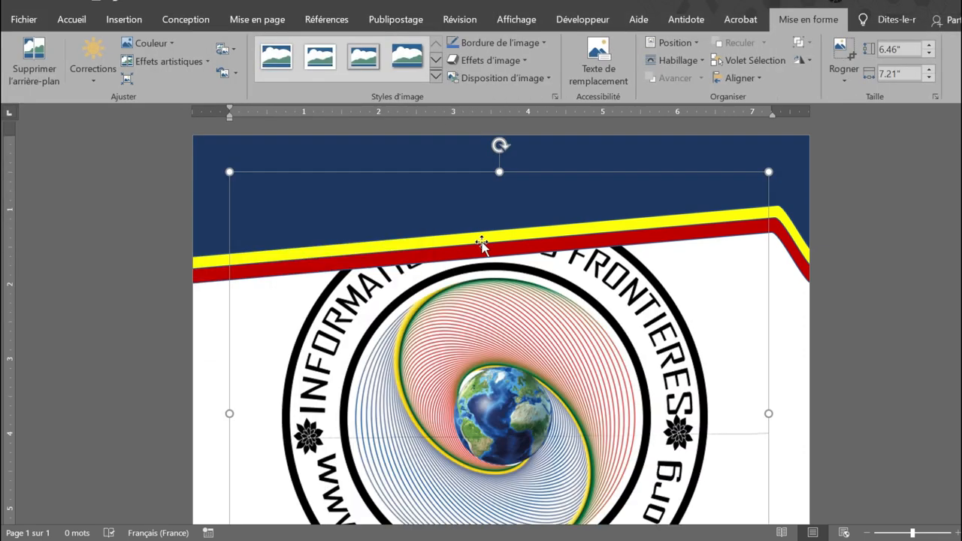
{"action": "scroll", "coordinate": [485, 242], "scroll_direction": "down", "scroll_amount": 4}
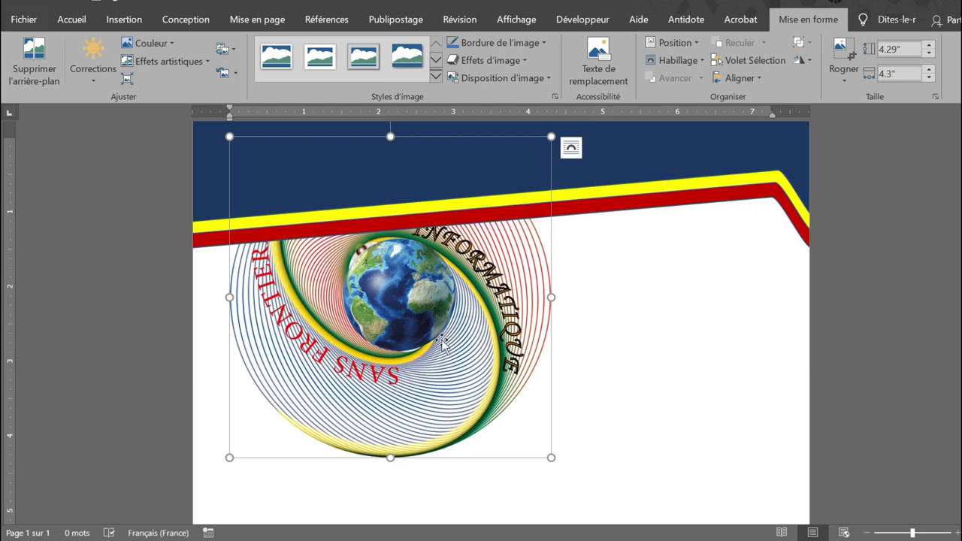
Set the logo's text wrapping to in front of text (Devant le texte) and shrink it proportionally to fit inside the blue header.
{"action": "right_click", "coordinate": [442, 340]}
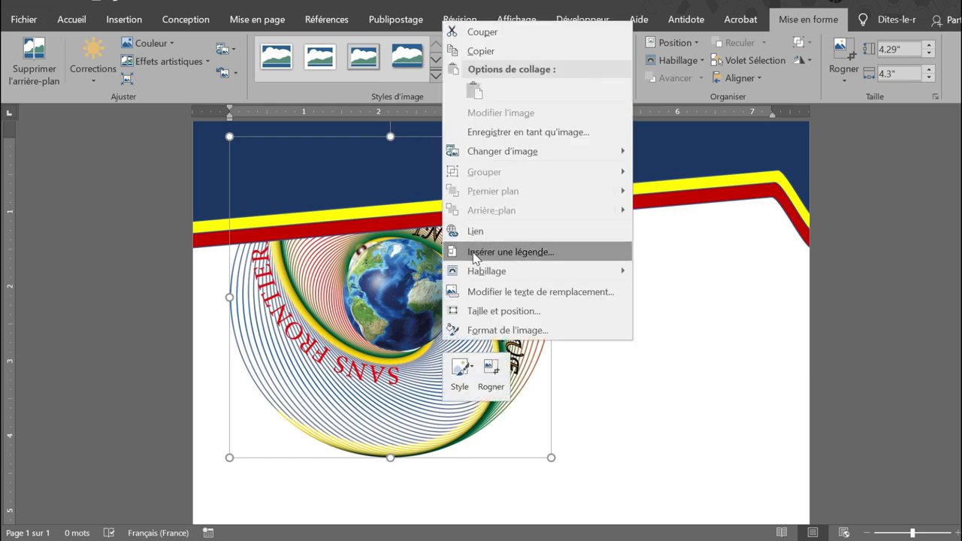
{"action": "mouse_move", "coordinate": [492, 157]}
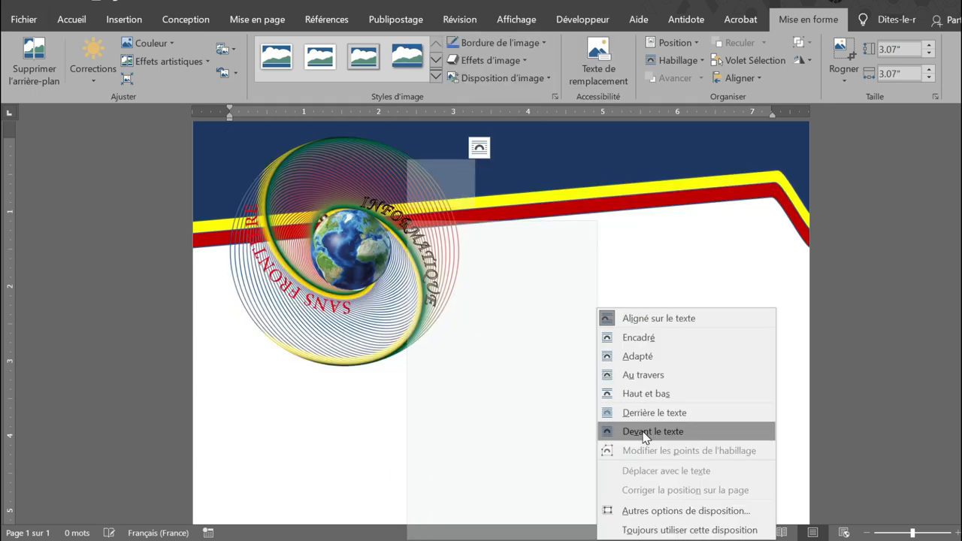
{"action": "left_click", "coordinate": [643, 433]}
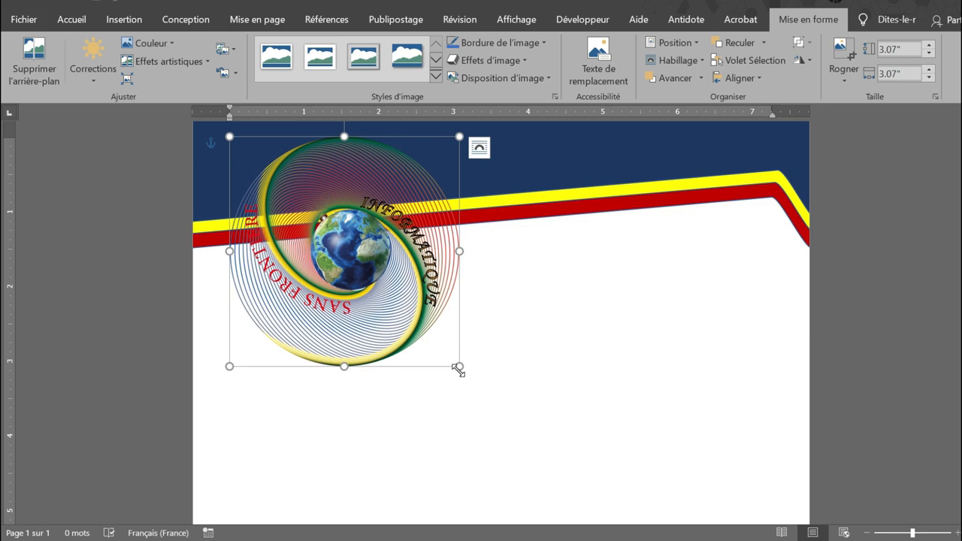
{"action": "left_click_drag", "start_coordinate": [458, 368], "coordinate": [292, 196]}
{"action": "left_click", "coordinate": [422, 326]}
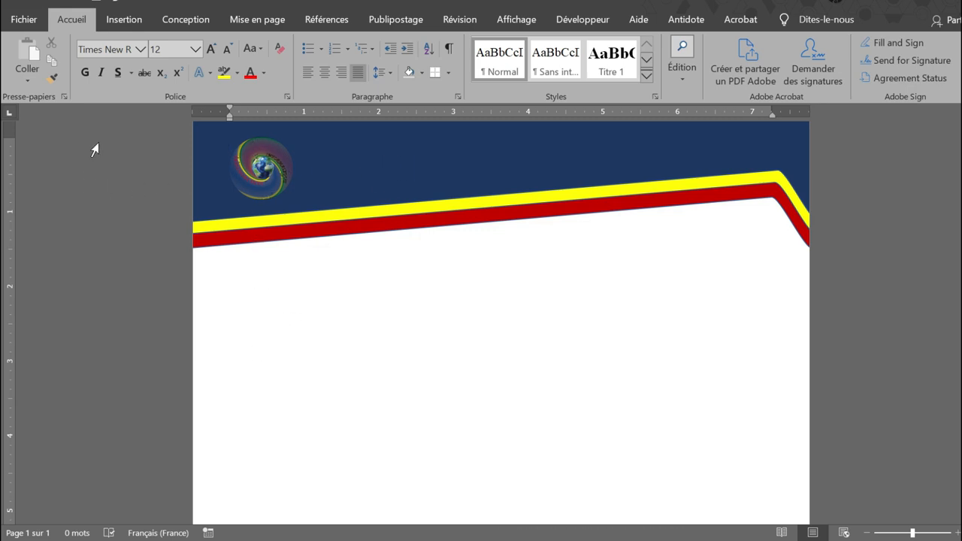
Insert a simple text box (Zone de texte simple) and replace its placeholder with "Informatique Sans Frontières".
{"action": "left_click", "coordinate": [128, 20]}
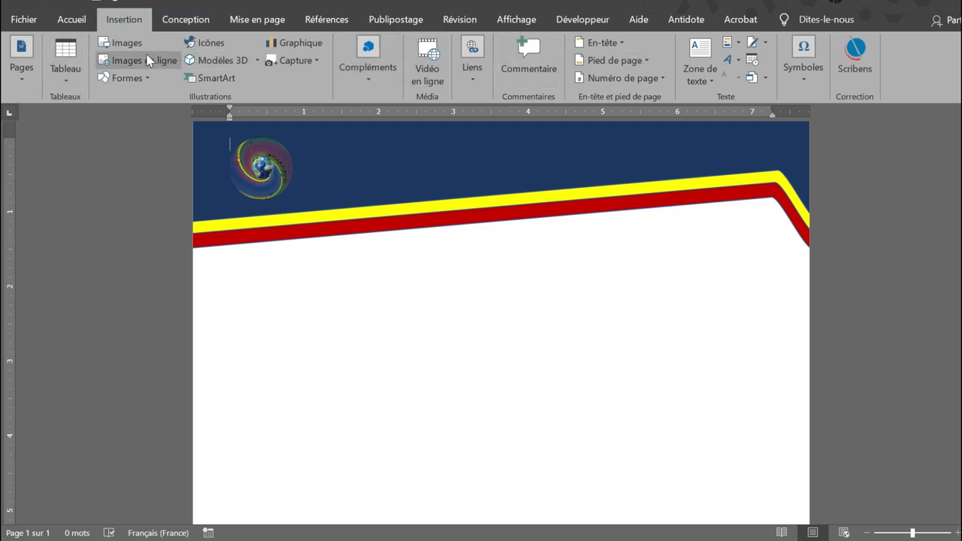
{"action": "left_click", "coordinate": [699, 69]}
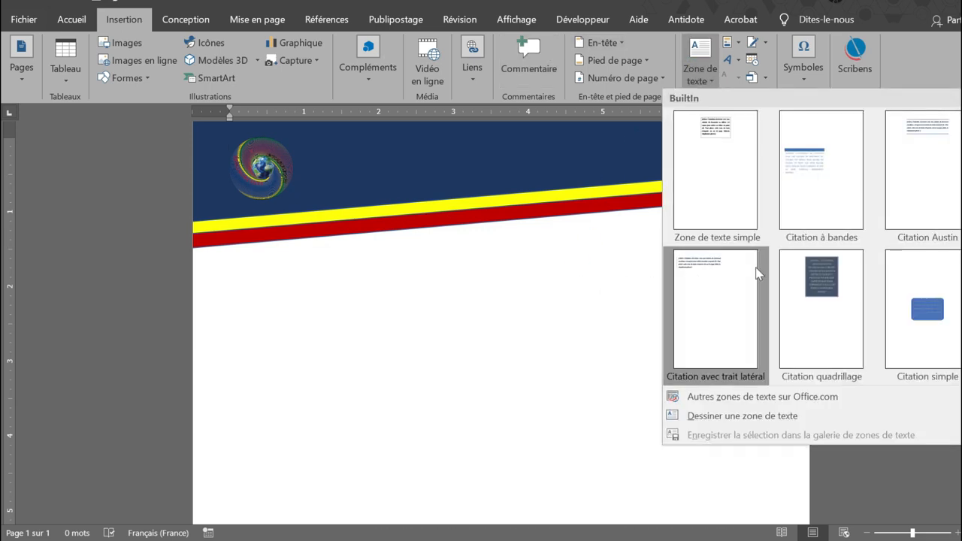
{"action": "scroll", "coordinate": [727, 296], "scroll_direction": "down", "scroll_amount": 3}
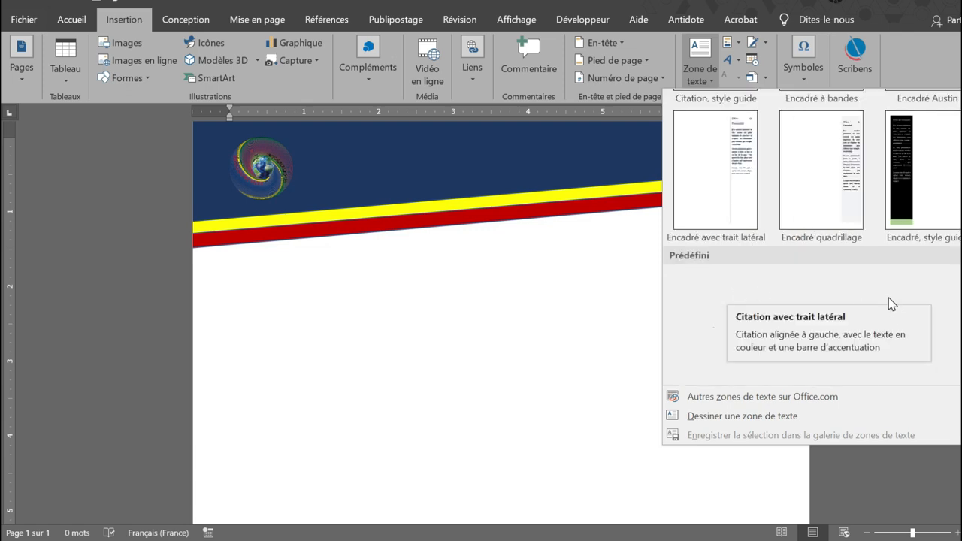
{"action": "scroll", "coordinate": [890, 303], "scroll_direction": "up", "scroll_amount": 5}
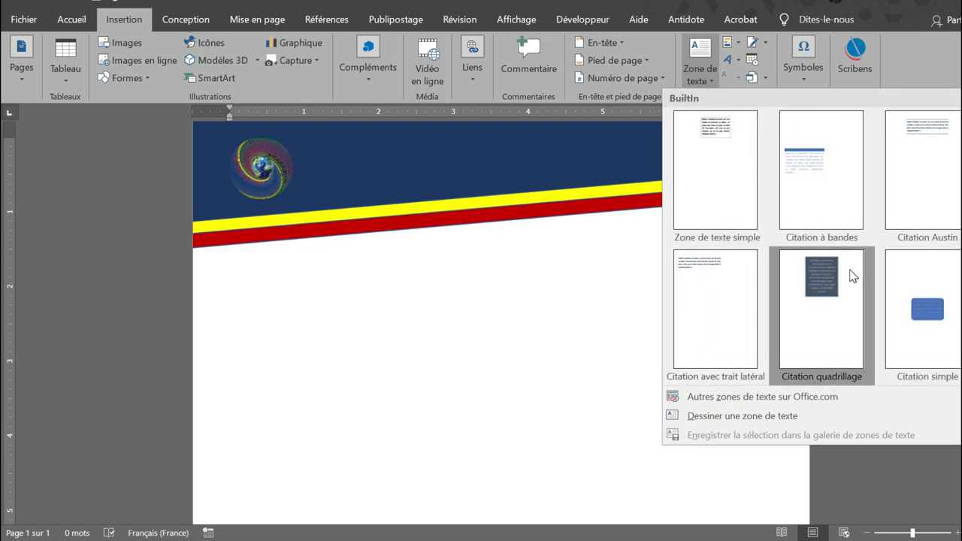
{"action": "left_click", "coordinate": [716, 196]}
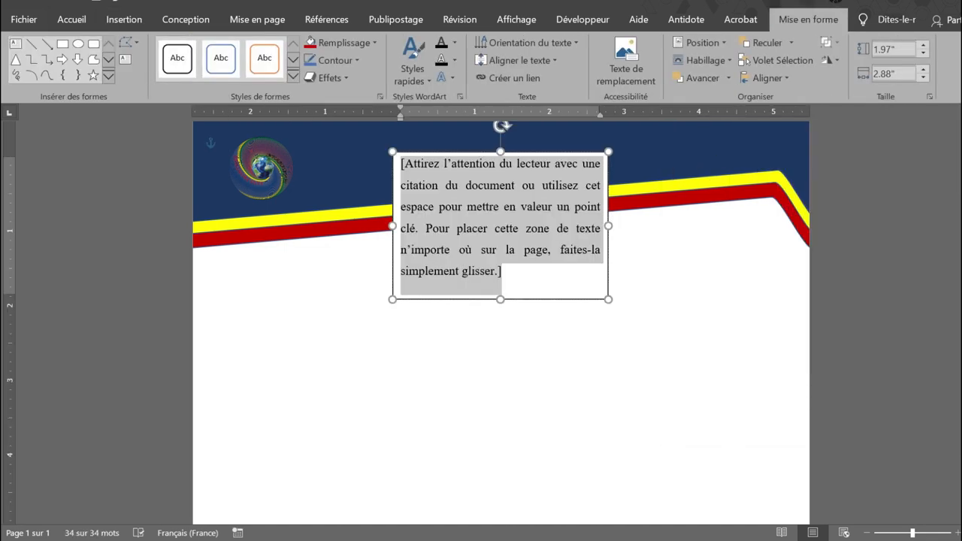
{"action": "type", "text": "Informatique Sans Frontières"}
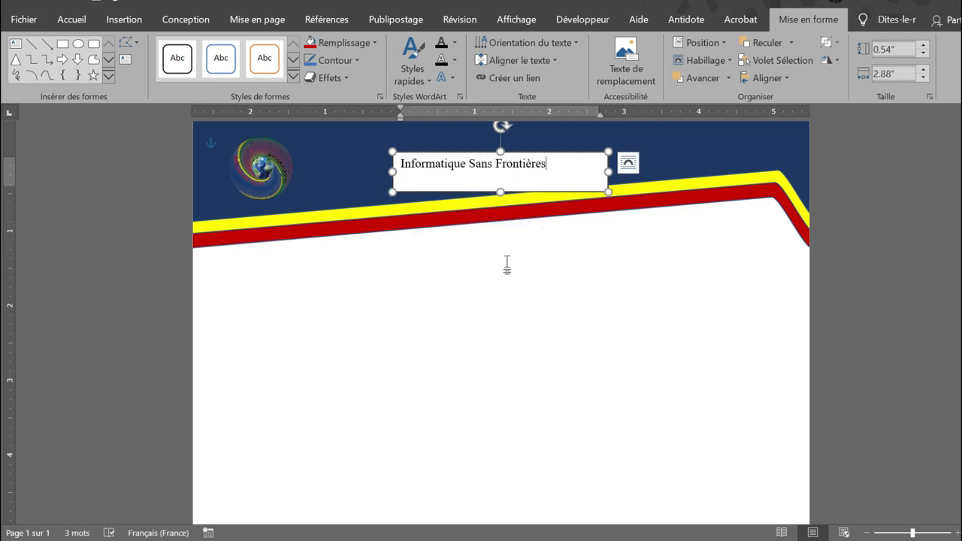
Set the font of the "Informatique Sans Frontières" title to Bernard MT Condensed.
{"action": "left_click_drag", "start_coordinate": [556, 172], "coordinate": [401, 165]}
{"action": "left_click", "coordinate": [73, 21]}
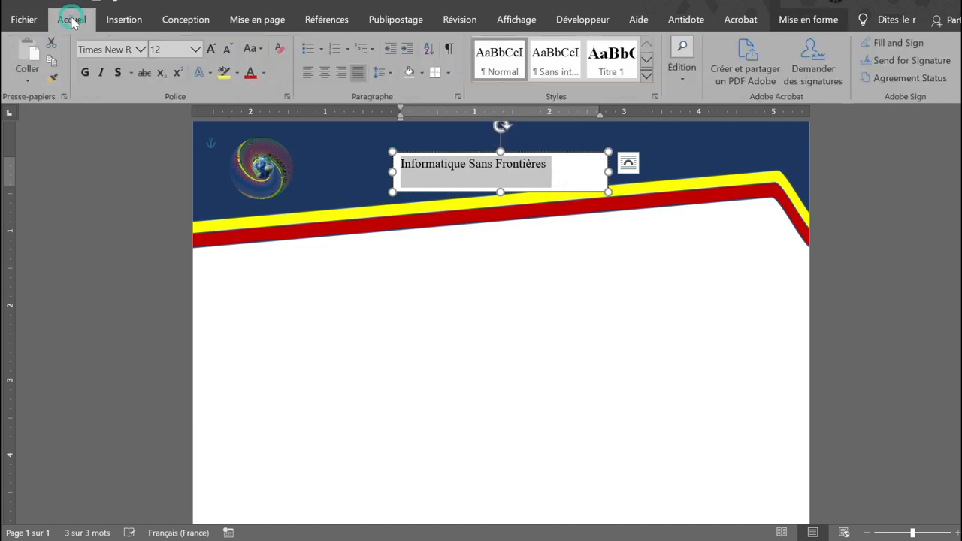
{"action": "left_click", "coordinate": [139, 49]}
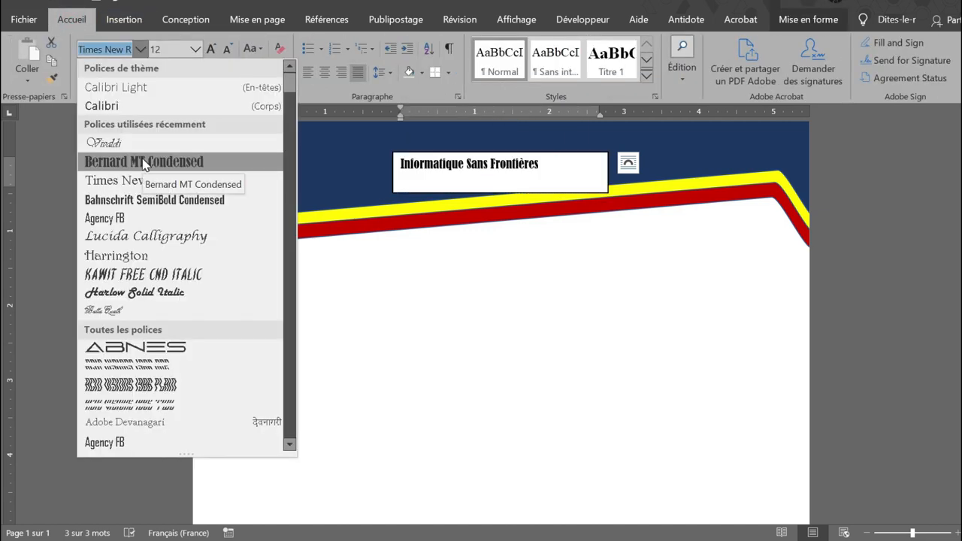
{"action": "scroll", "coordinate": [145, 164], "scroll_direction": "down", "scroll_amount": 6}
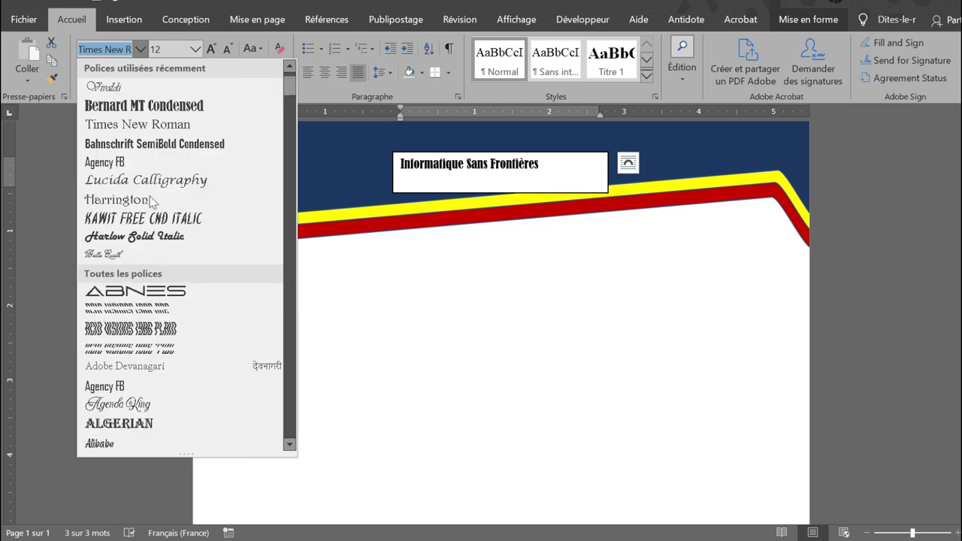
{"action": "scroll", "coordinate": [147, 174], "scroll_direction": "up", "scroll_amount": 3}
{"action": "scroll", "coordinate": [146, 171], "scroll_direction": "up", "scroll_amount": 5}
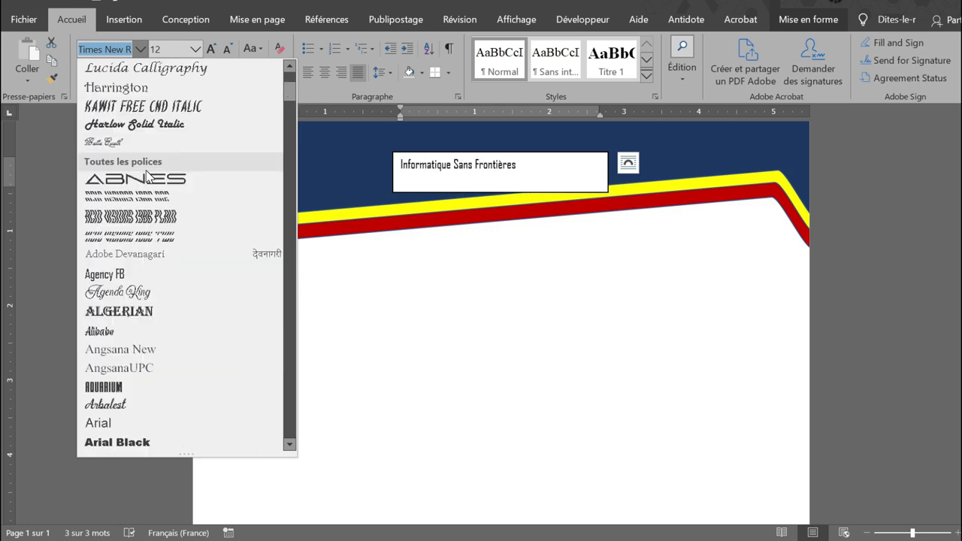
{"action": "left_click", "coordinate": [145, 161]}
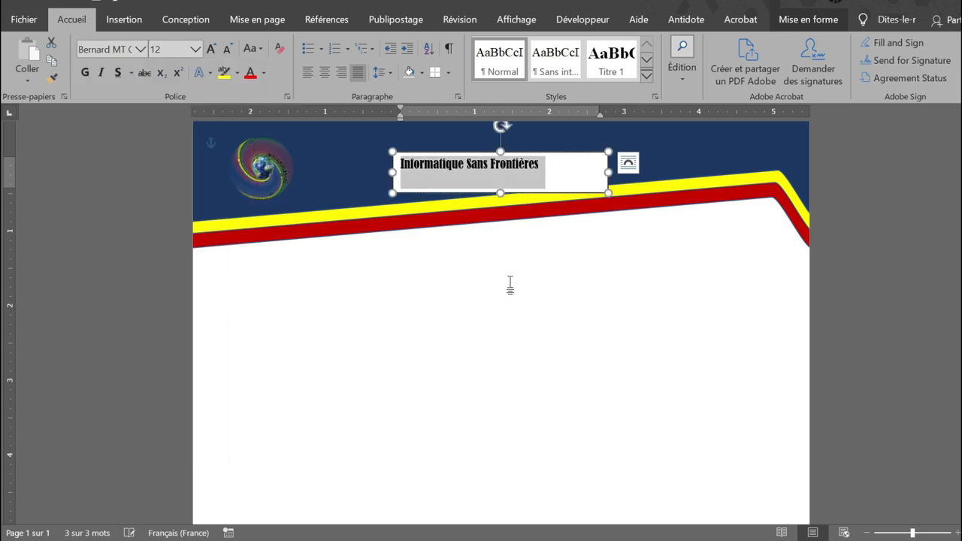
Increase the title's font size to 18 and widen its text box to about 3.2 inches so the text fits on one line.
{"action": "left_click", "coordinate": [210, 49]}
{"action": "left_click", "coordinate": [211, 51]}
{"action": "left_click", "coordinate": [210, 51]}
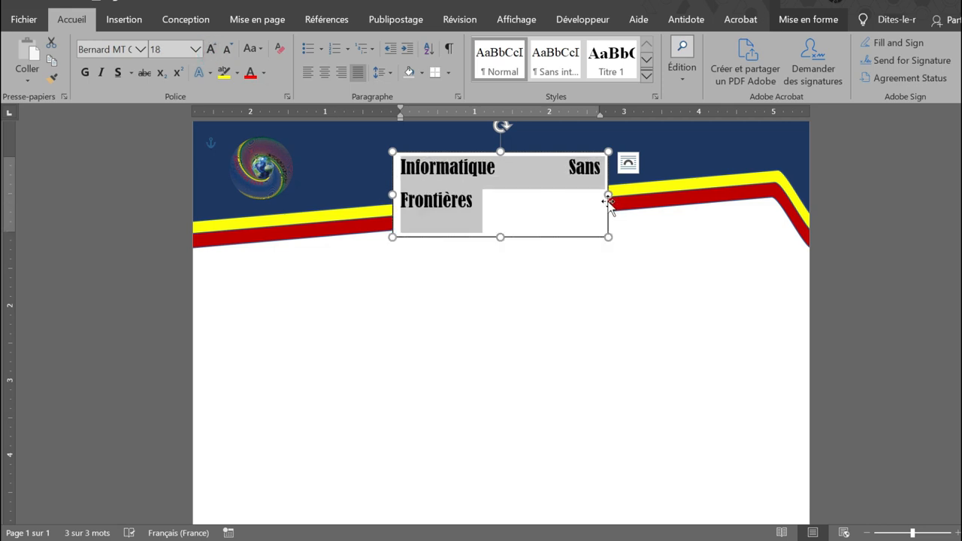
{"action": "left_click_drag", "start_coordinate": [608, 195], "coordinate": [632, 178]}
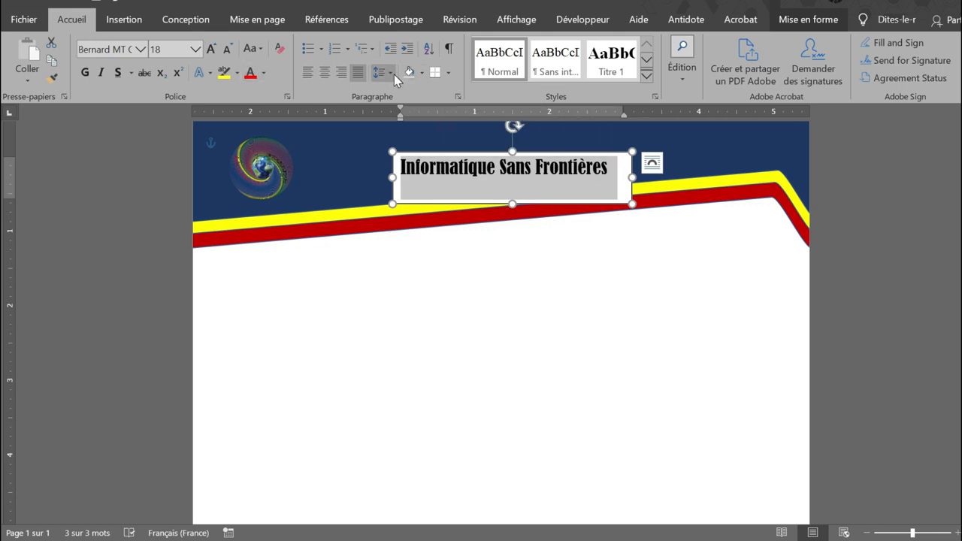
Colour the title text white and set its text box to no fill (Aucun remplissage).
{"action": "left_click", "coordinate": [266, 73]}
{"action": "left_click", "coordinate": [251, 126]}
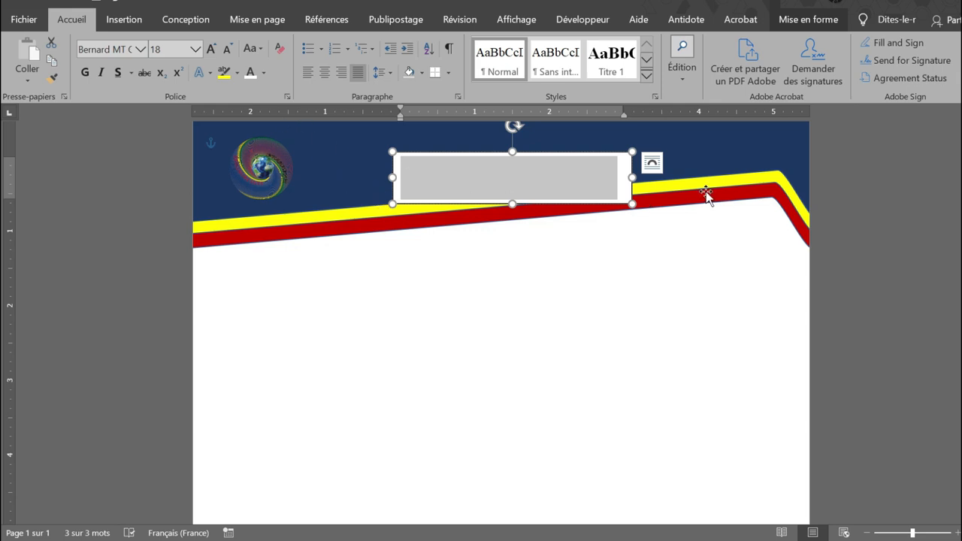
{"action": "left_click", "coordinate": [628, 195]}
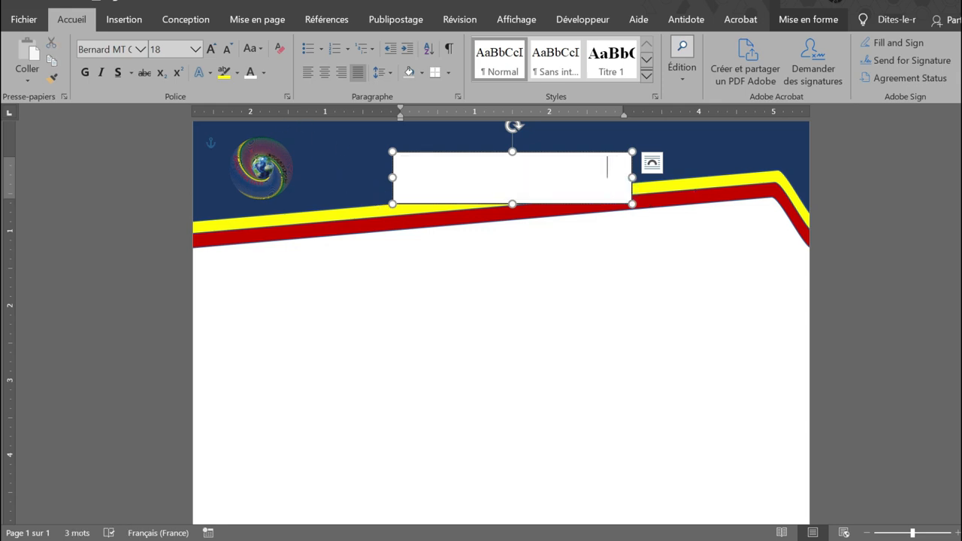
{"action": "double_click", "coordinate": [632, 156]}
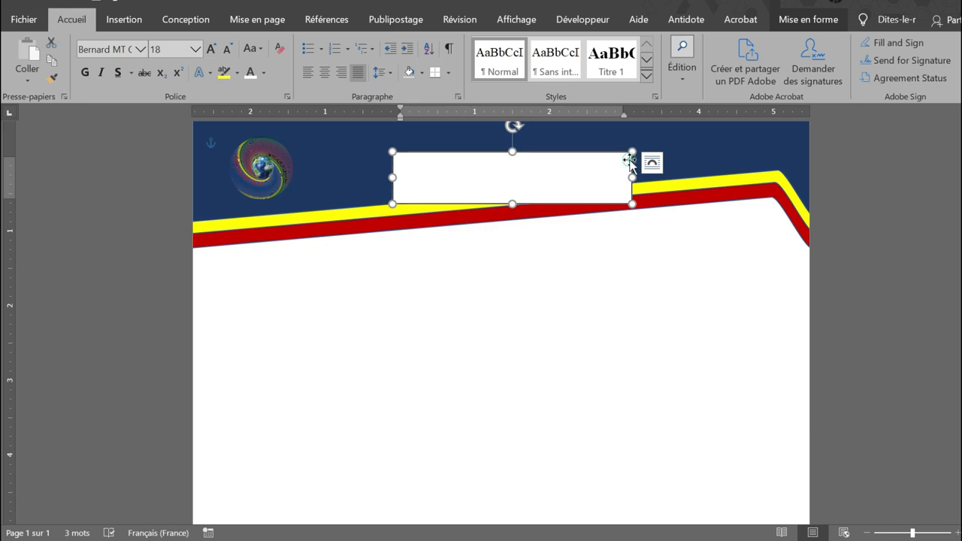
{"action": "left_click", "coordinate": [377, 44]}
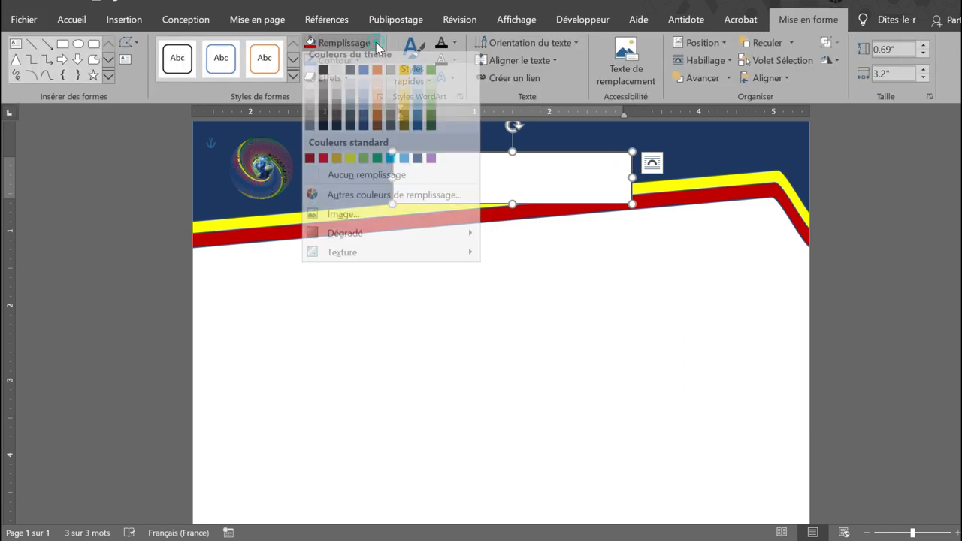
{"action": "left_click", "coordinate": [328, 181]}
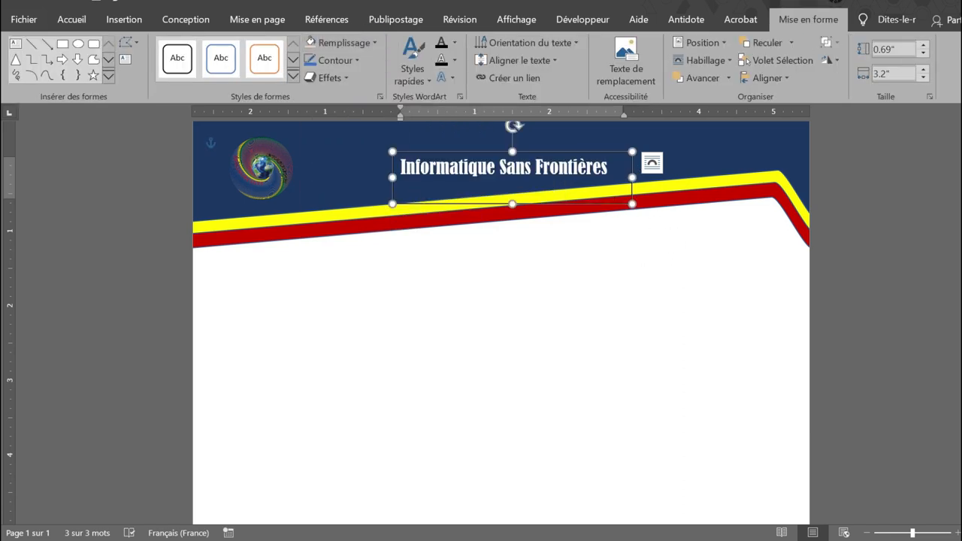
Move the title text box up and left, beside the logo in the blue header.
{"action": "left_click_drag", "start_coordinate": [566, 152], "coordinate": [511, 133]}
{"action": "scroll", "coordinate": [511, 133], "scroll_direction": "up", "scroll_amount": 1}
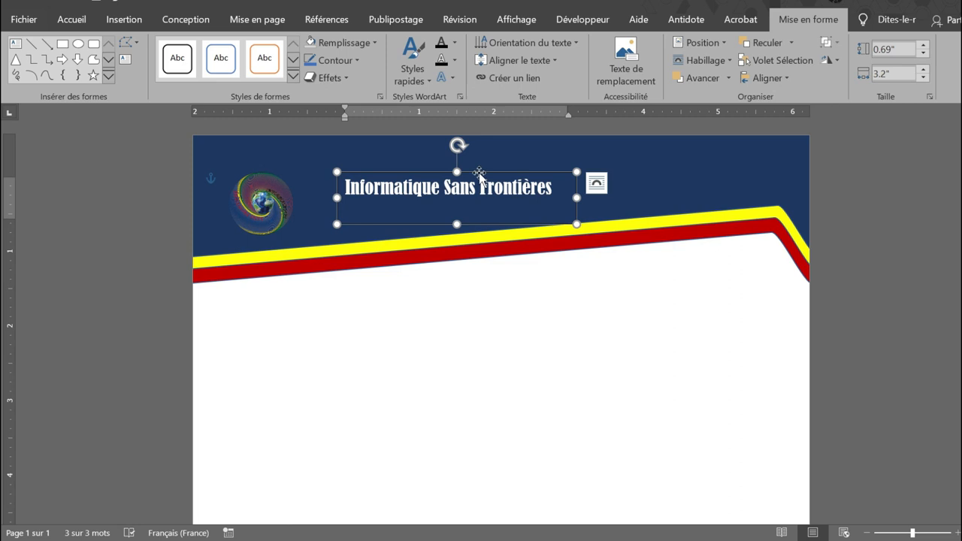
{"action": "left_click_drag", "start_coordinate": [480, 172], "coordinate": [479, 164]}
{"action": "left_click", "coordinate": [640, 329]}
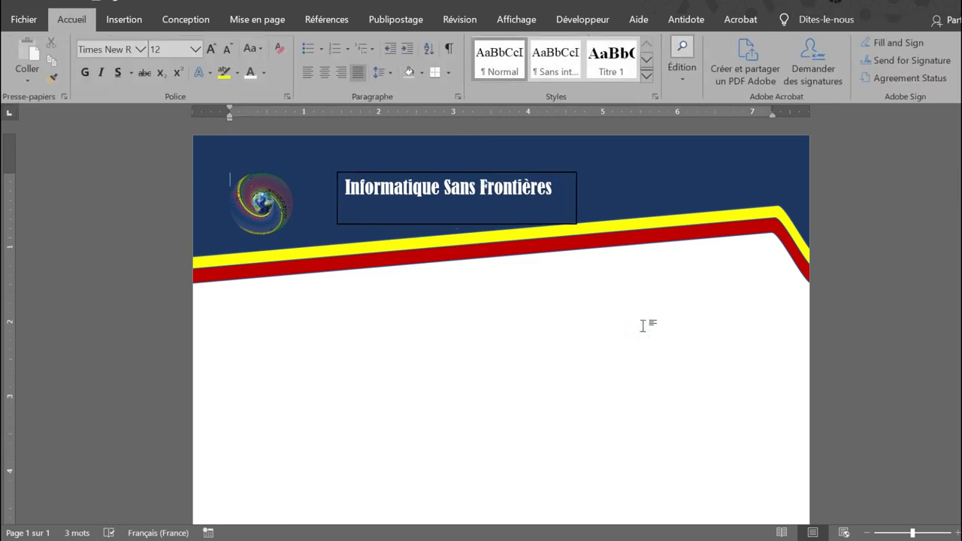
Remove the outline (Sans contour) from the "Informatique Sans Frontières" title text box.
{"action": "left_click", "coordinate": [446, 222]}
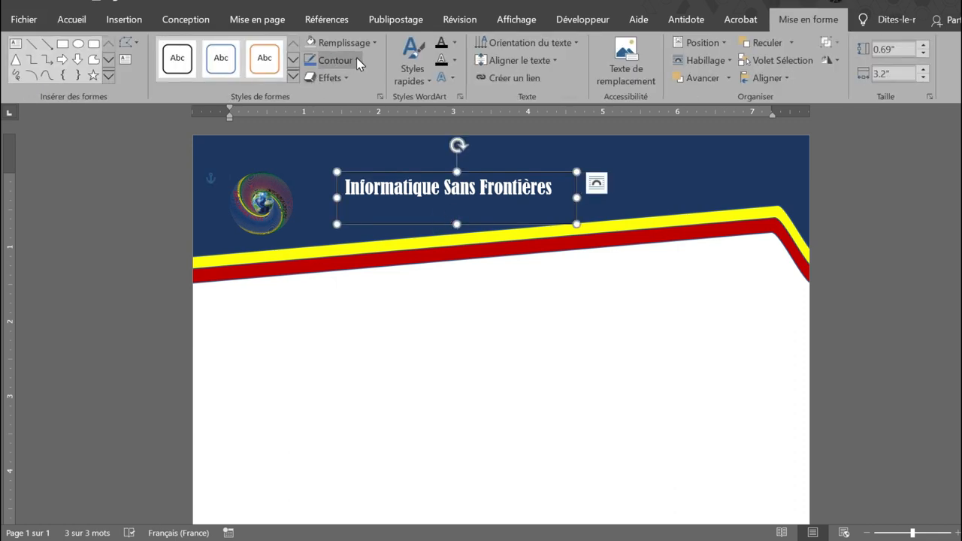
{"action": "left_click", "coordinate": [356, 59]}
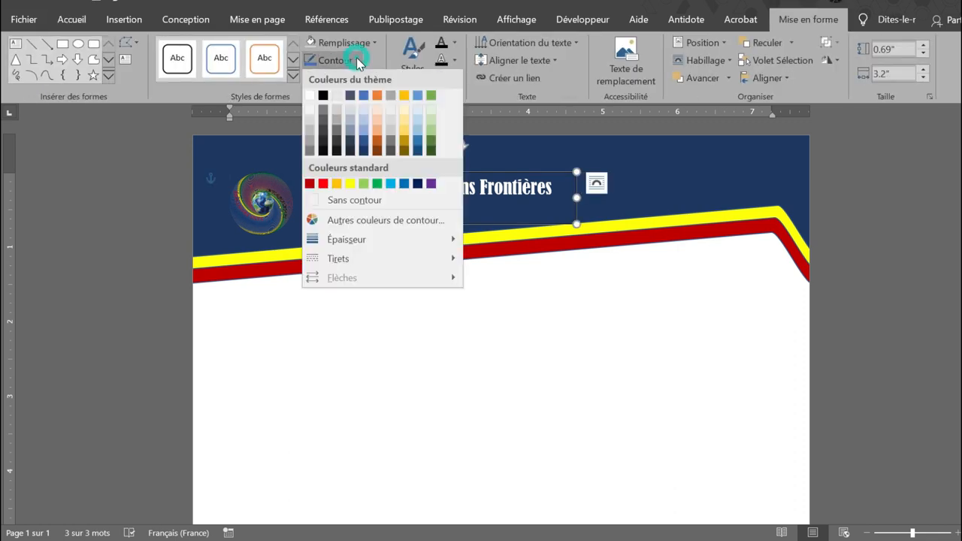
{"action": "left_click", "coordinate": [347, 207]}
{"action": "left_click", "coordinate": [504, 318]}
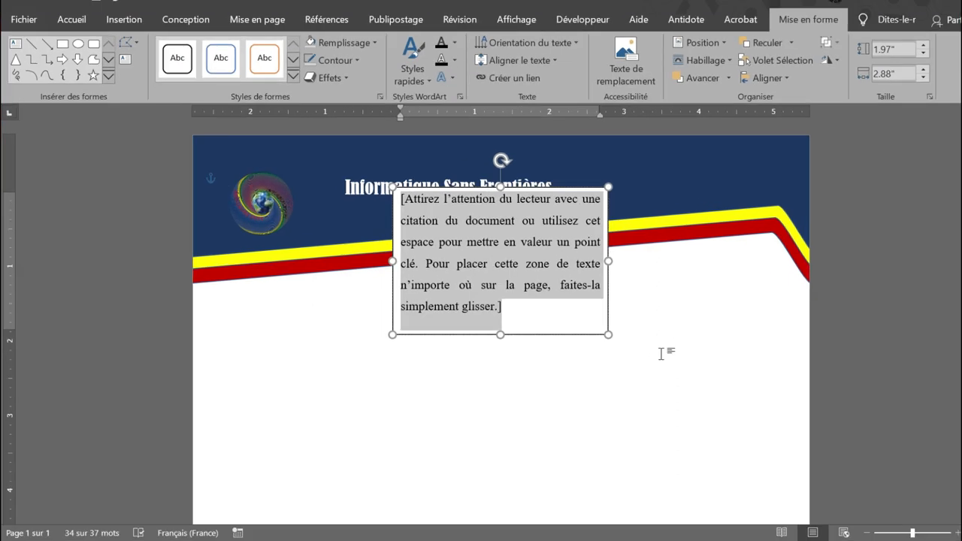
Replace the new text box's placeholder text with the organisation's contact e-mail and move the box just below the title.
{"action": "key", "text": "ctrl+v"}
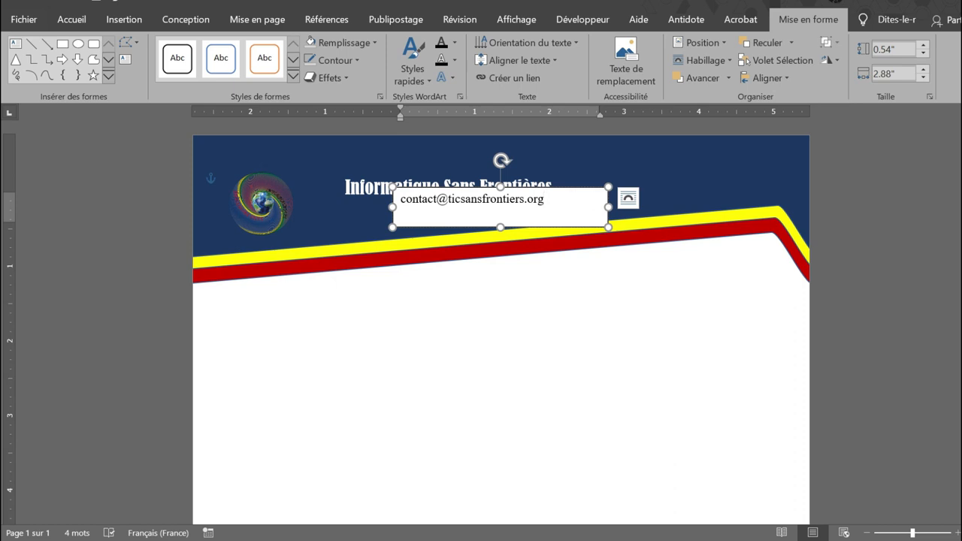
{"action": "left_click_drag", "start_coordinate": [585, 194], "coordinate": [537, 202]}
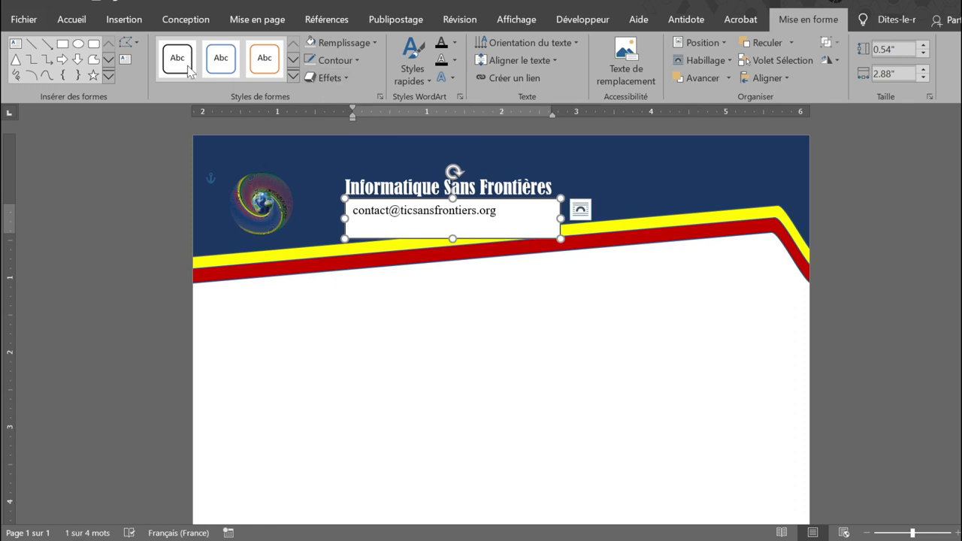
Set the contact e-mail's text box to no fill and no outline (Sans contour).
{"action": "left_click", "coordinate": [370, 47]}
{"action": "left_click", "coordinate": [337, 185]}
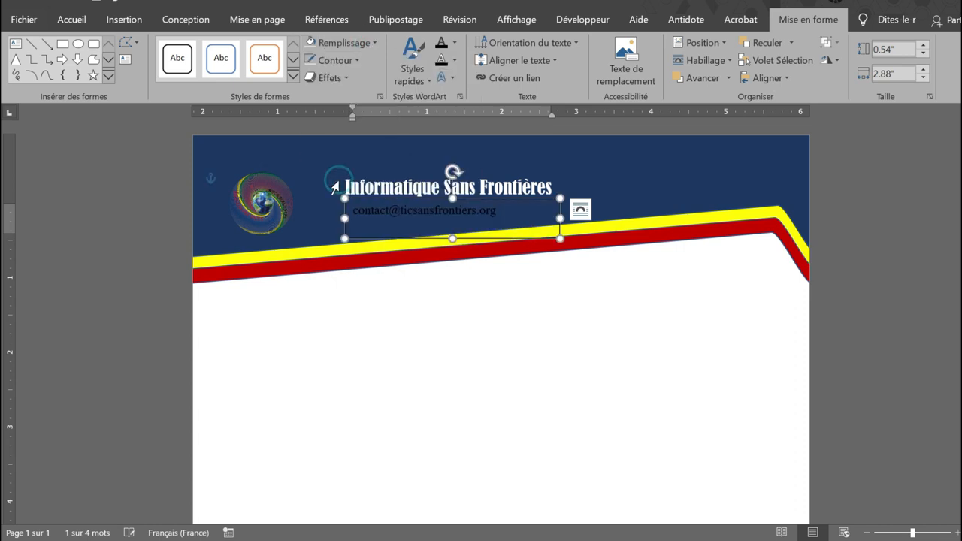
{"action": "left_click", "coordinate": [358, 61]}
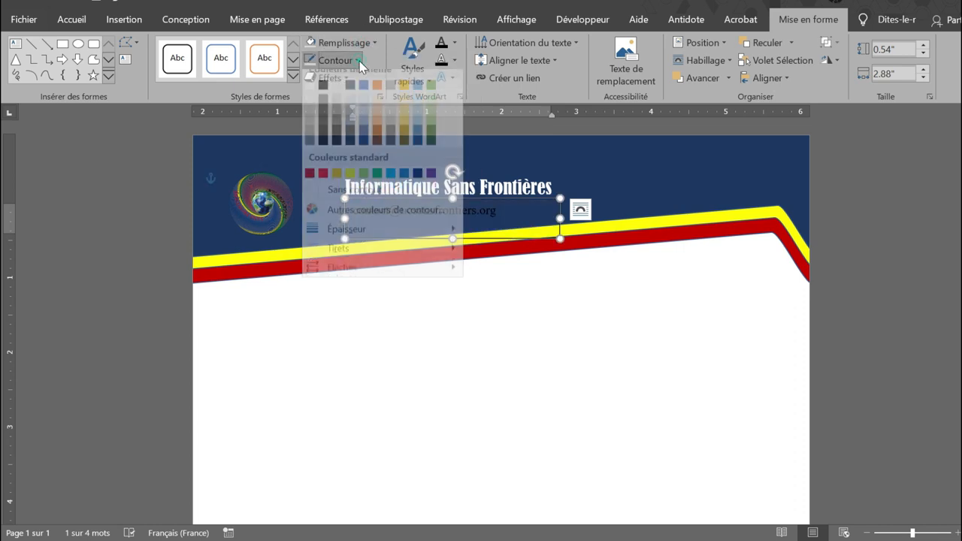
{"action": "left_click", "coordinate": [329, 198]}
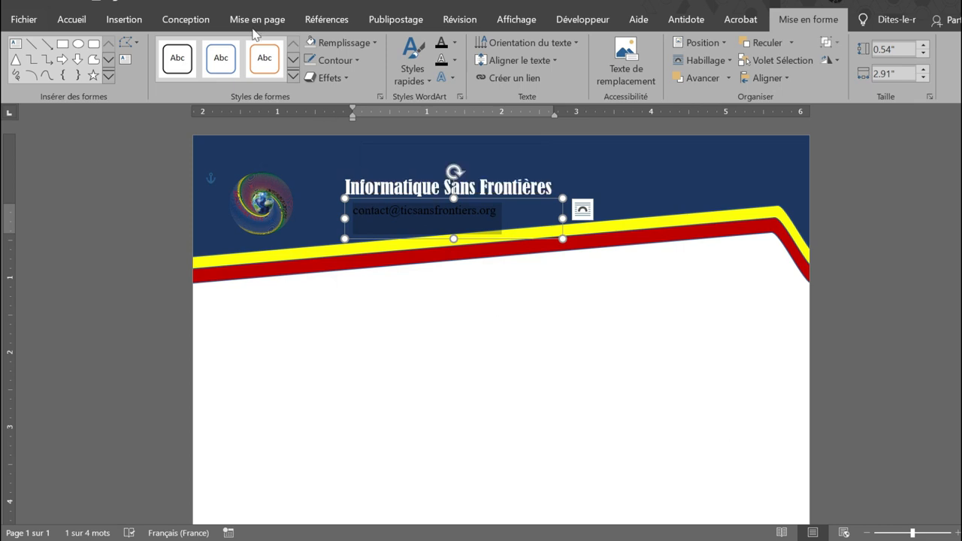
Colour the contact e-mail text white and move its text box so the text lines up with the start of the title.
{"action": "left_click", "coordinate": [72, 21]}
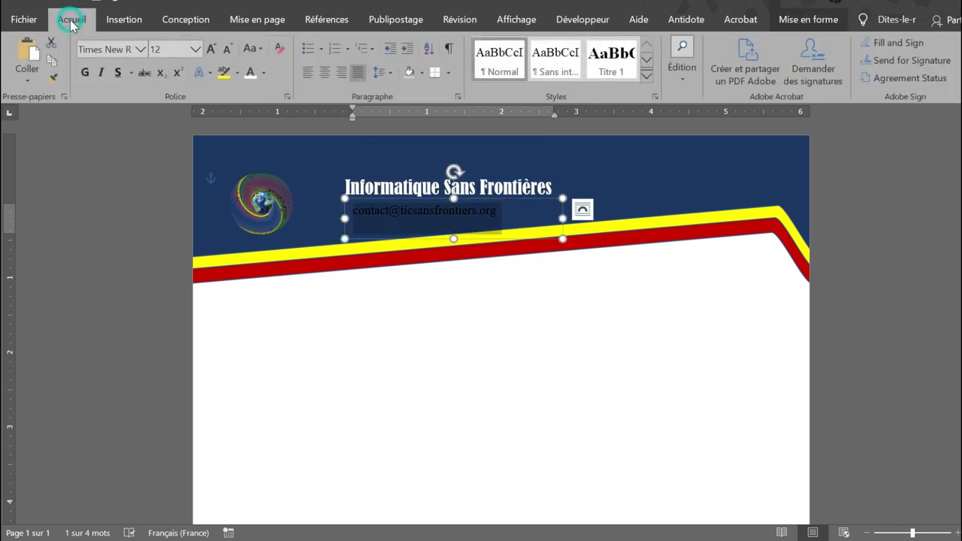
{"action": "left_click", "coordinate": [265, 73]}
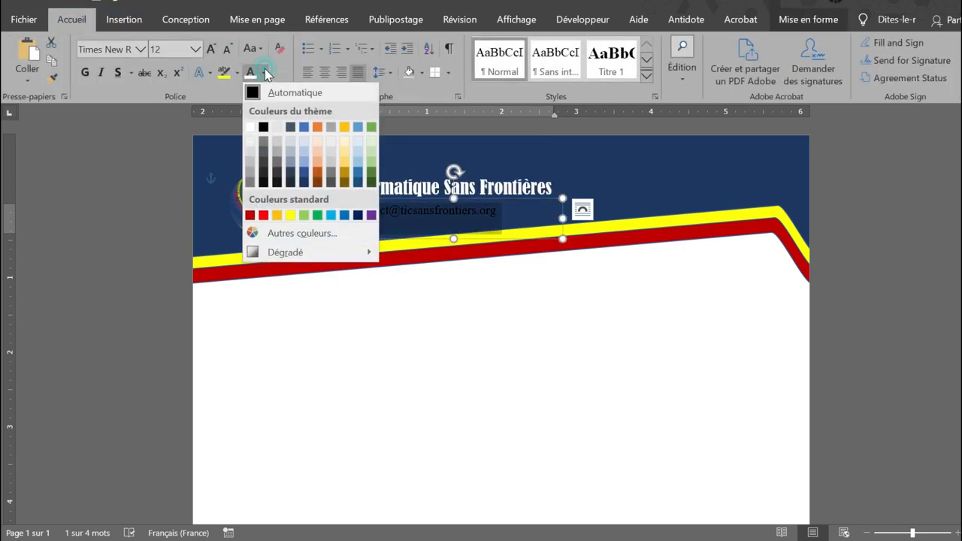
{"action": "left_click", "coordinate": [250, 127]}
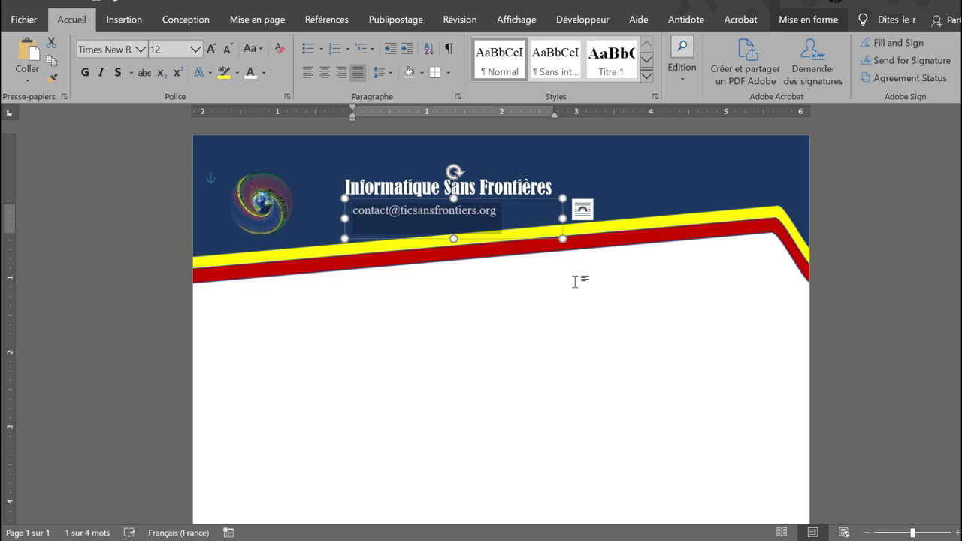
{"action": "left_click", "coordinate": [575, 281]}
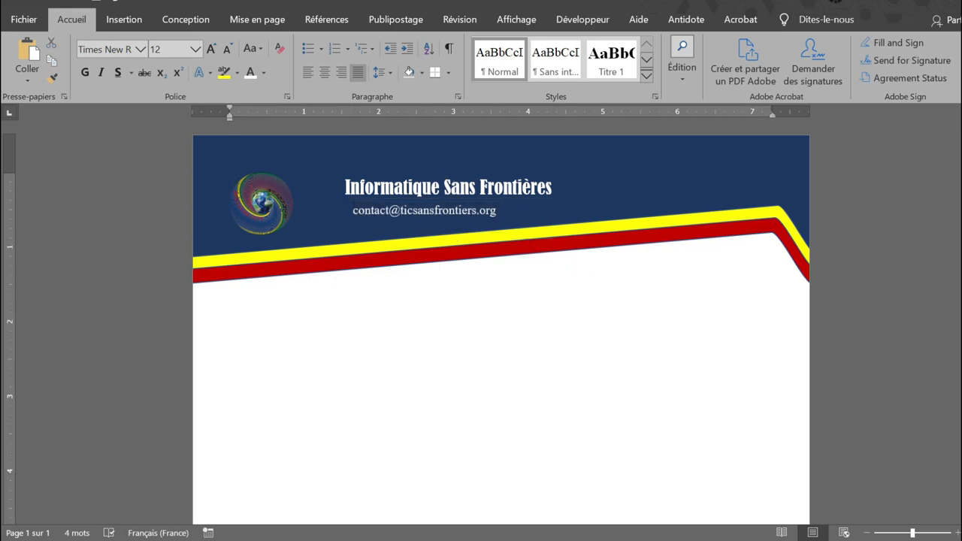
{"action": "left_click", "coordinate": [476, 201]}
{"action": "left_click_drag", "start_coordinate": [476, 202], "coordinate": [469, 195]}
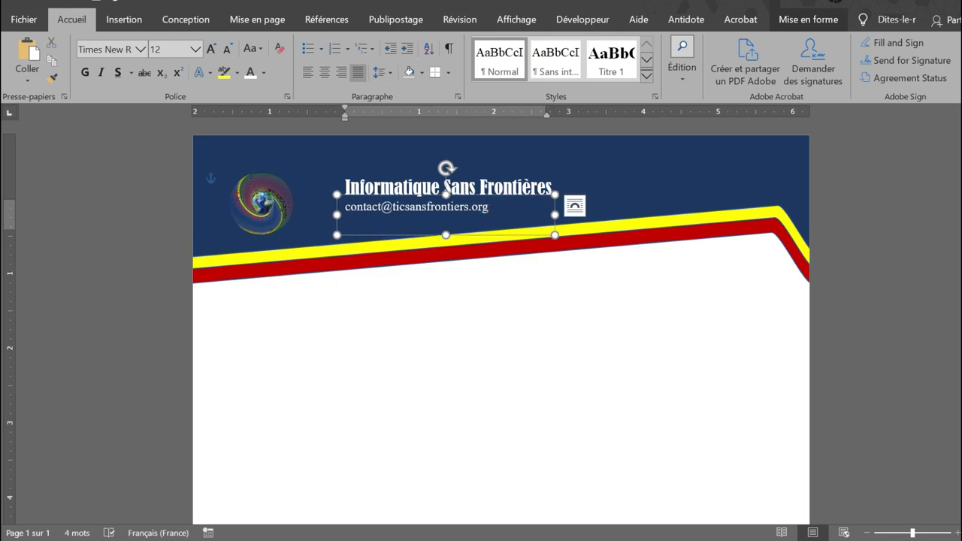
{"action": "key", "text": "Return"}
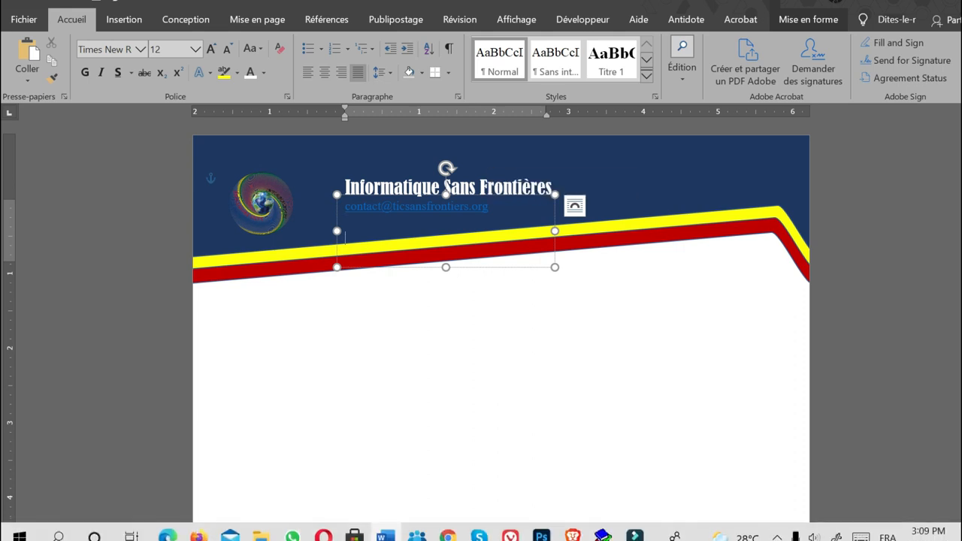
{"action": "mouse_move", "coordinate": [451, 518]}
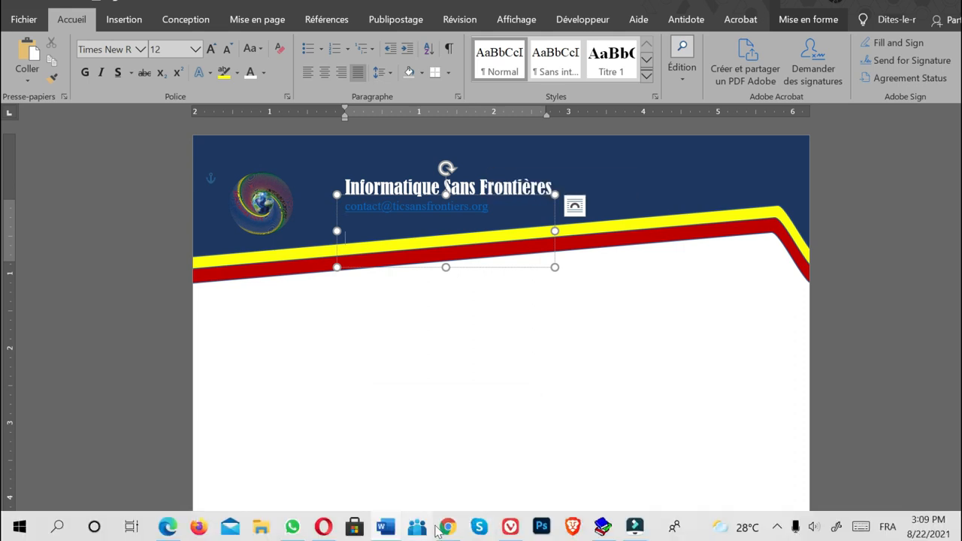
{"action": "left_click", "coordinate": [451, 529]}
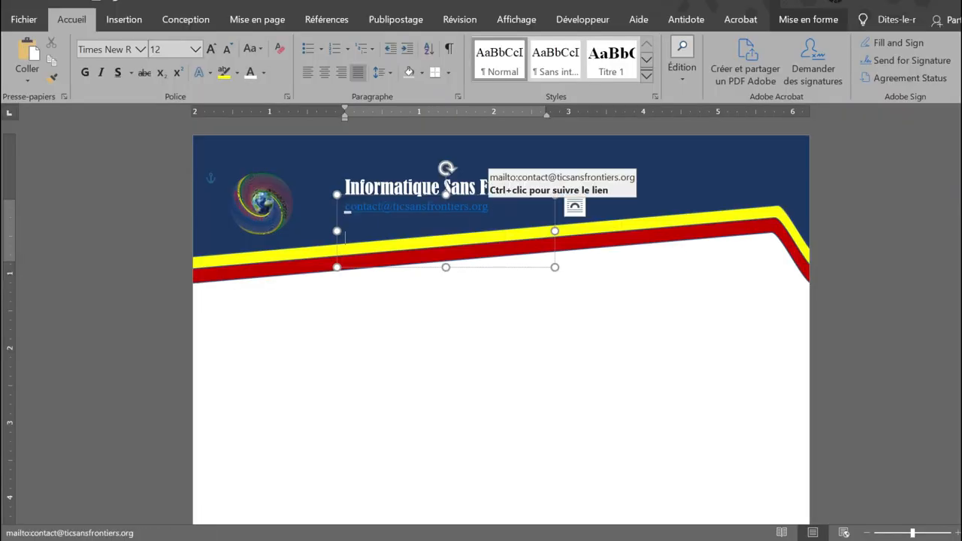
{"action": "type", "text": "https://ticsansfrontiers.org"}
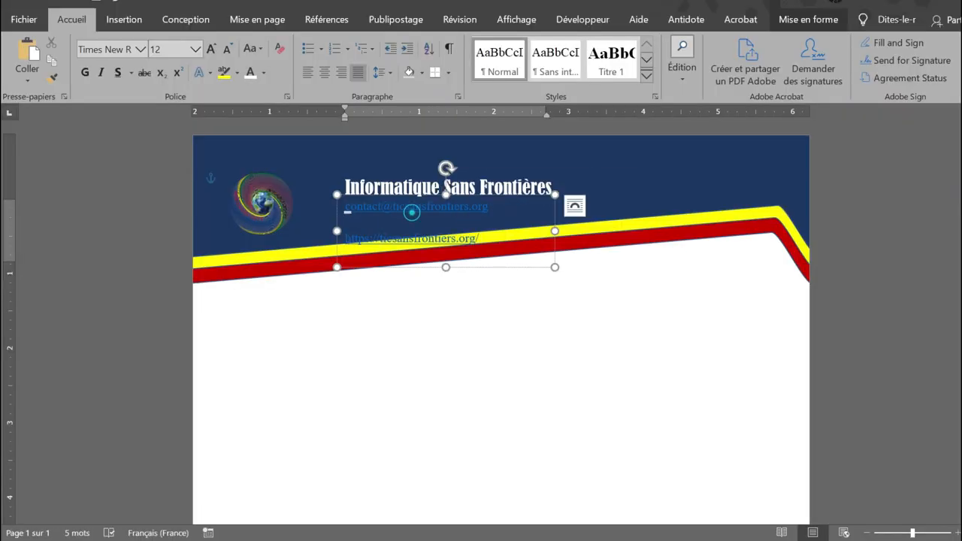
Remove the space after the contact e-mail paragraph and set its line spacing to 1.15.
{"action": "double_click", "coordinate": [417, 206]}
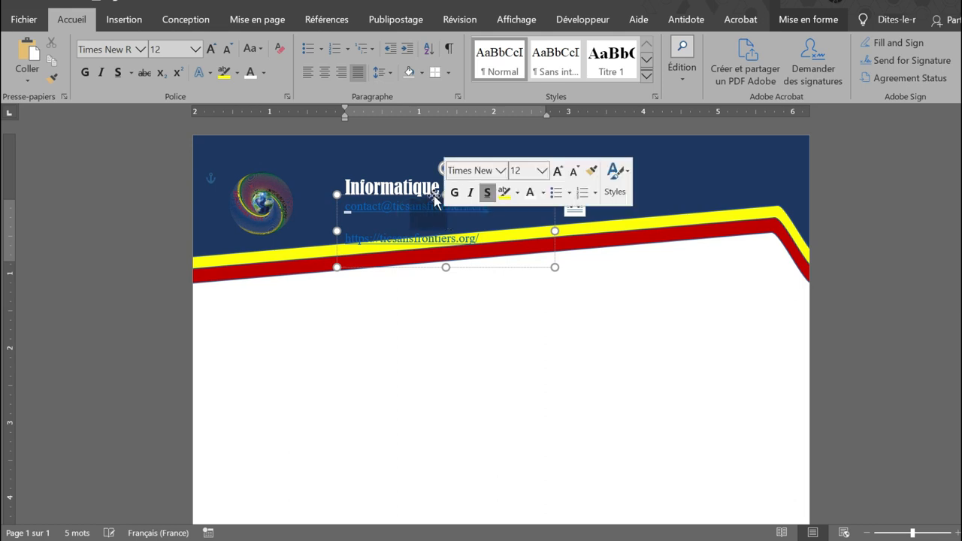
{"action": "left_click", "coordinate": [387, 72]}
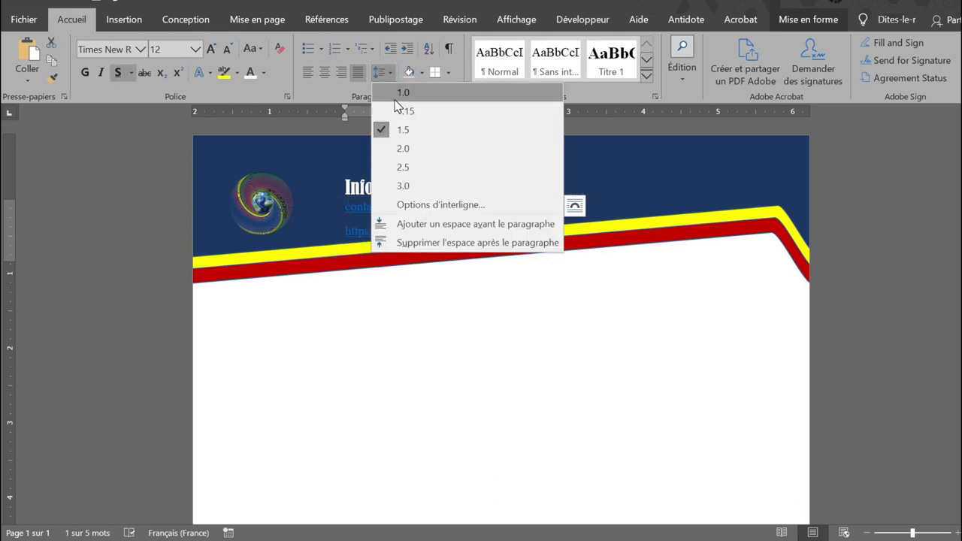
{"action": "left_click", "coordinate": [402, 242]}
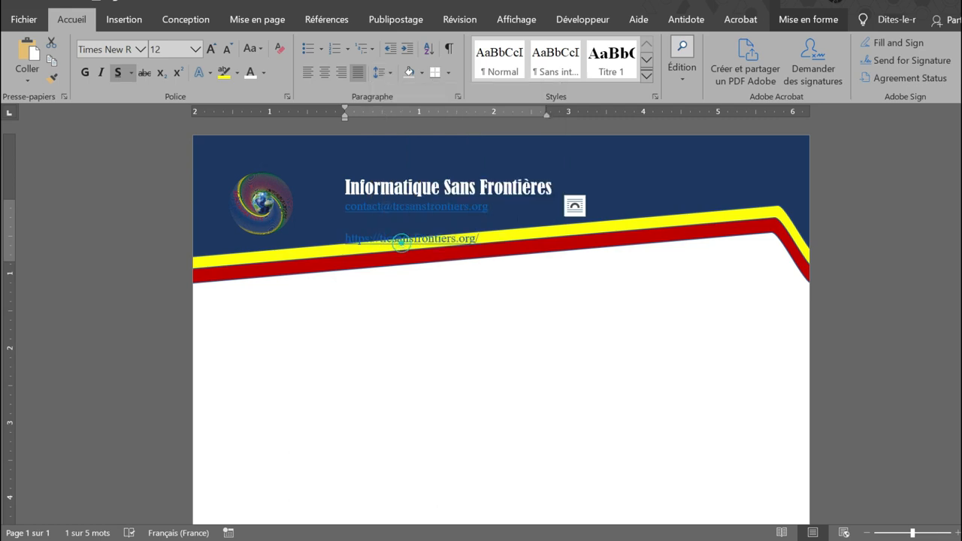
{"action": "left_click", "coordinate": [385, 73]}
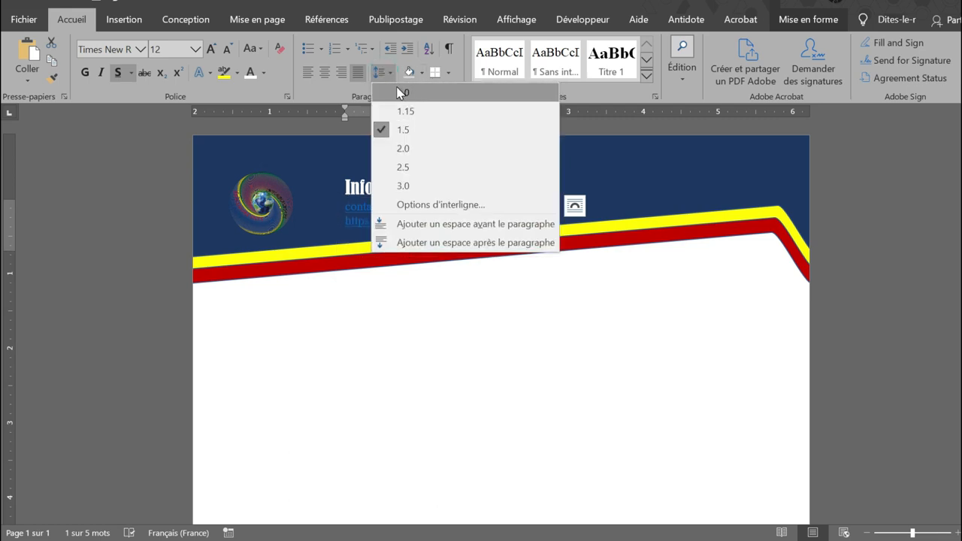
{"action": "left_click", "coordinate": [398, 111]}
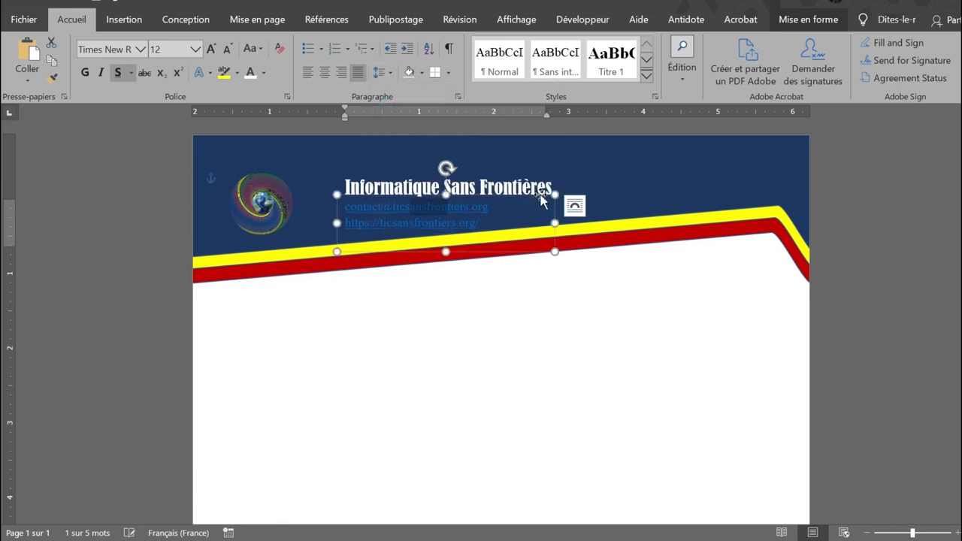
{"action": "left_click", "coordinate": [482, 223]}
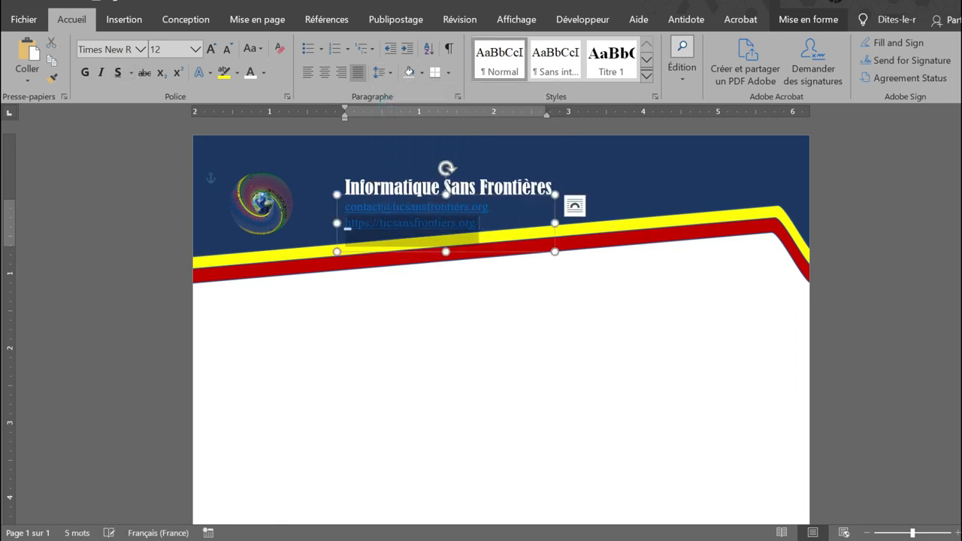
{"action": "left_click", "coordinate": [659, 296]}
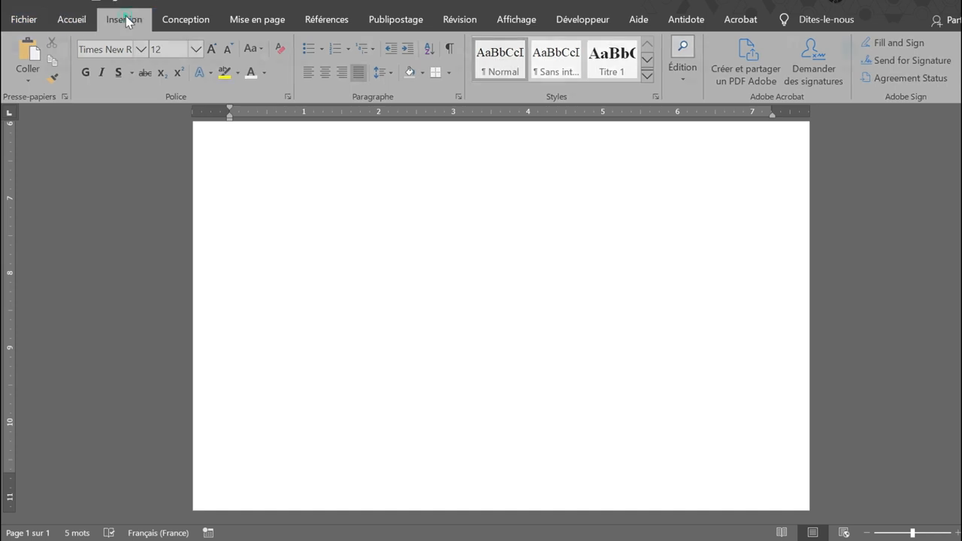
Draw a rectangle about 1.24 by 8.31 inches across the full width of the page's bottom edge.
{"action": "left_click", "coordinate": [124, 19]}
{"action": "left_click", "coordinate": [146, 80]}
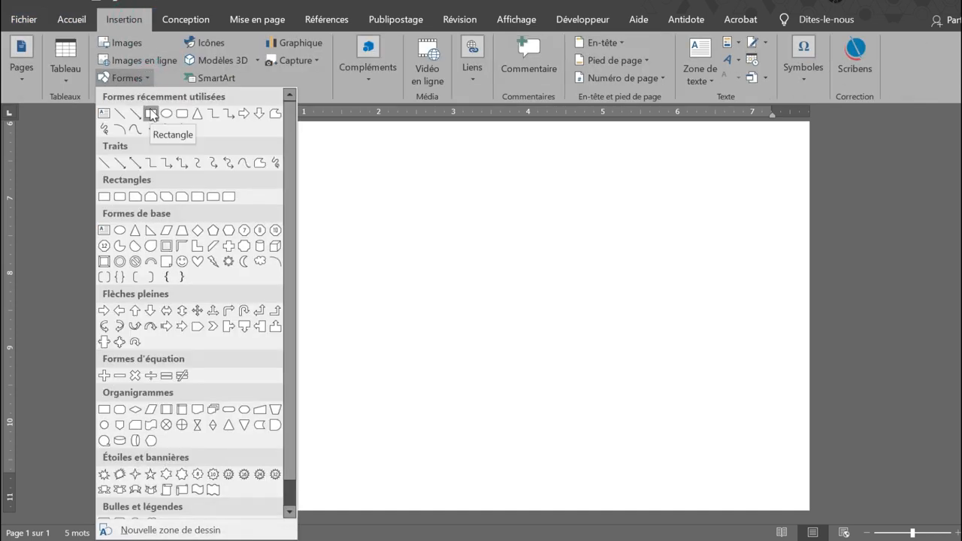
{"action": "left_click", "coordinate": [150, 113]}
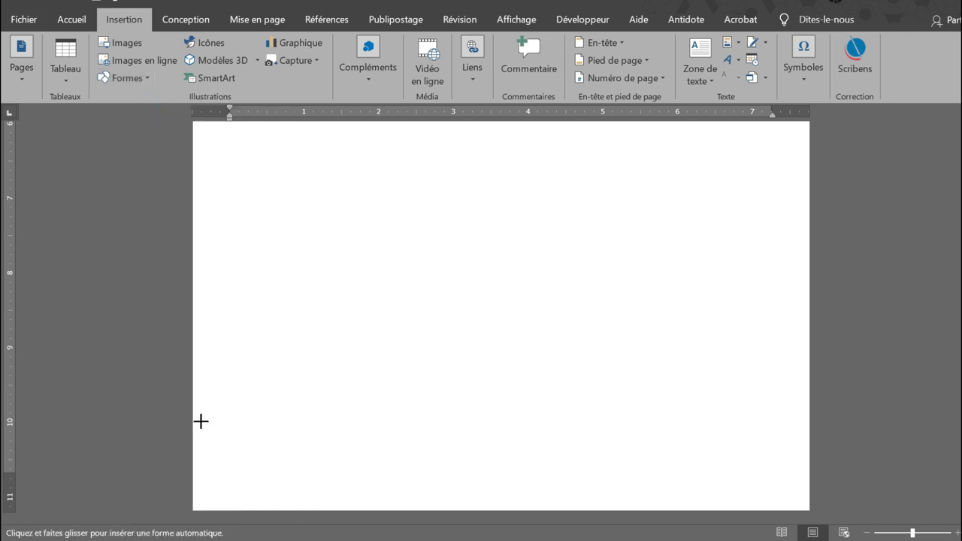
{"action": "left_click_drag", "start_coordinate": [195, 417], "coordinate": [816, 510]}
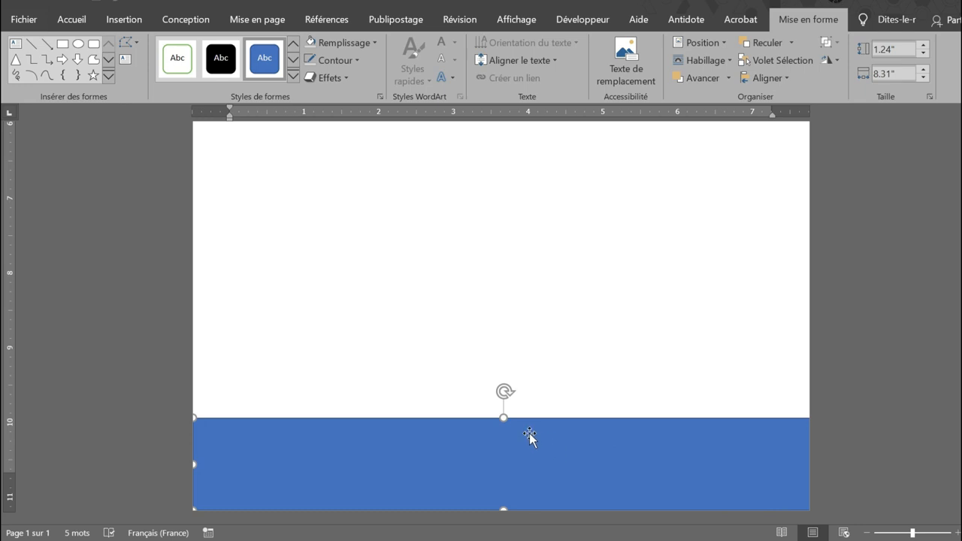
Reduce the footer rectangle's height to about 0.87 inches by lowering its upper edge.
{"action": "scroll", "coordinate": [542, 427], "scroll_direction": "up", "scroll_amount": 9}
{"action": "scroll", "coordinate": [543, 426], "scroll_direction": "down", "scroll_amount": 6}
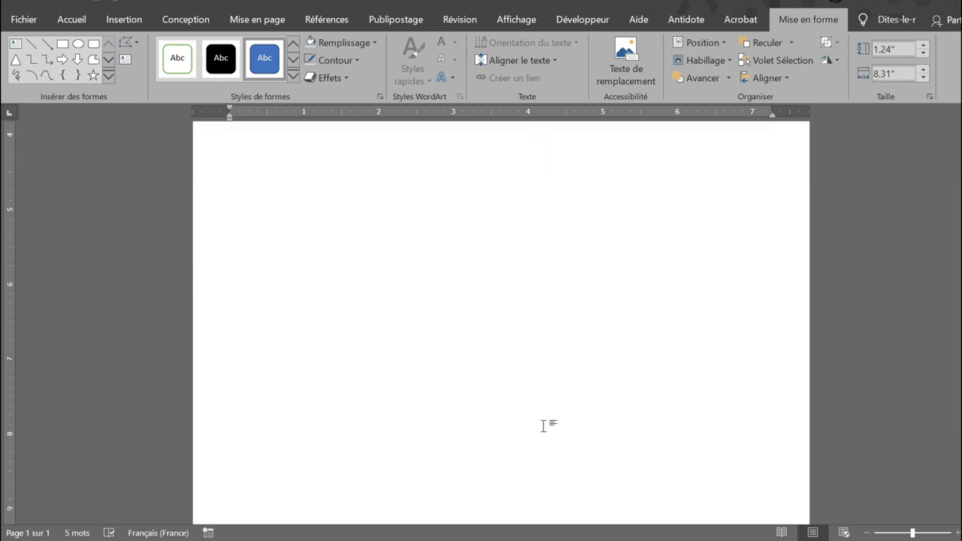
{"action": "scroll", "coordinate": [543, 426], "scroll_direction": "down", "scroll_amount": 4}
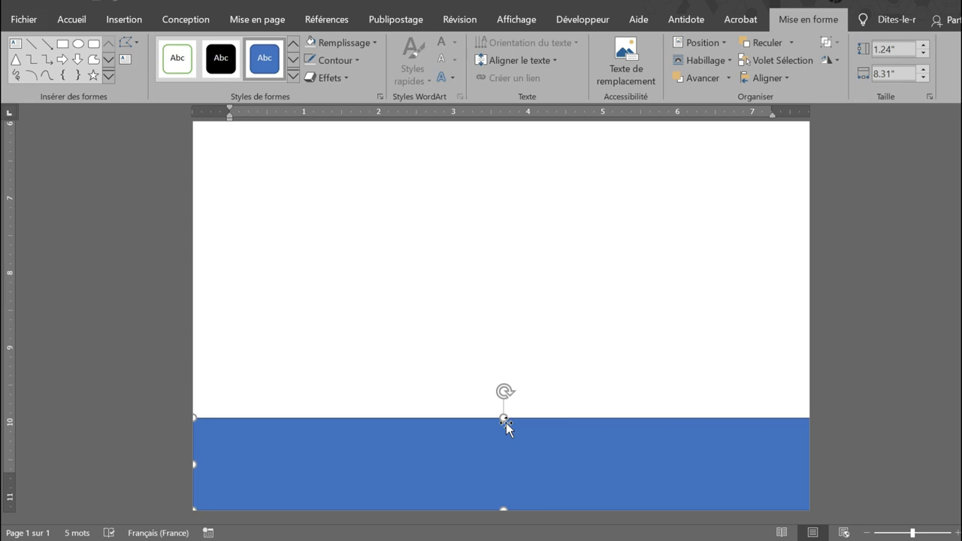
{"action": "left_click_drag", "start_coordinate": [504, 426], "coordinate": [501, 445]}
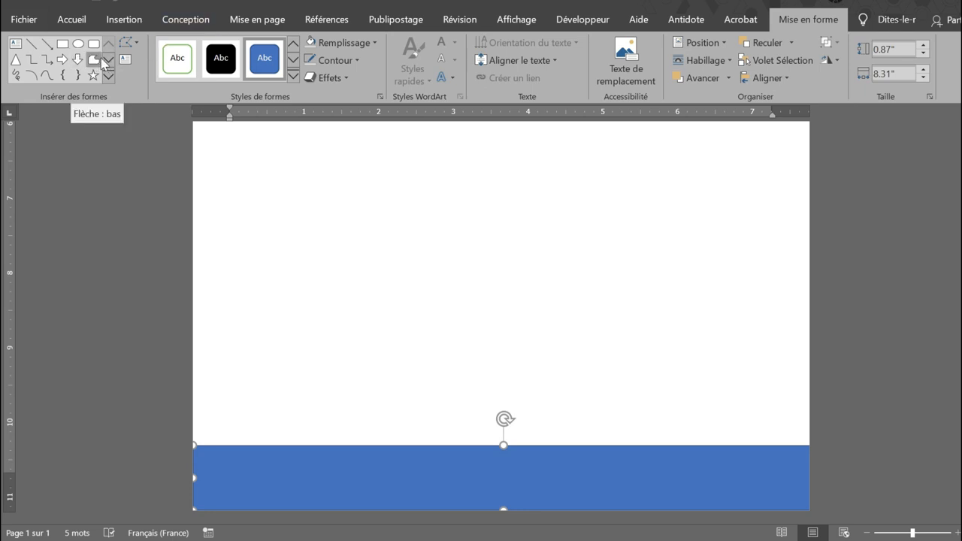
Edit the footer rectangle's points to lower its top edge, slant both upper corners inward and curve the top edge downward.
{"action": "left_click", "coordinate": [134, 44]}
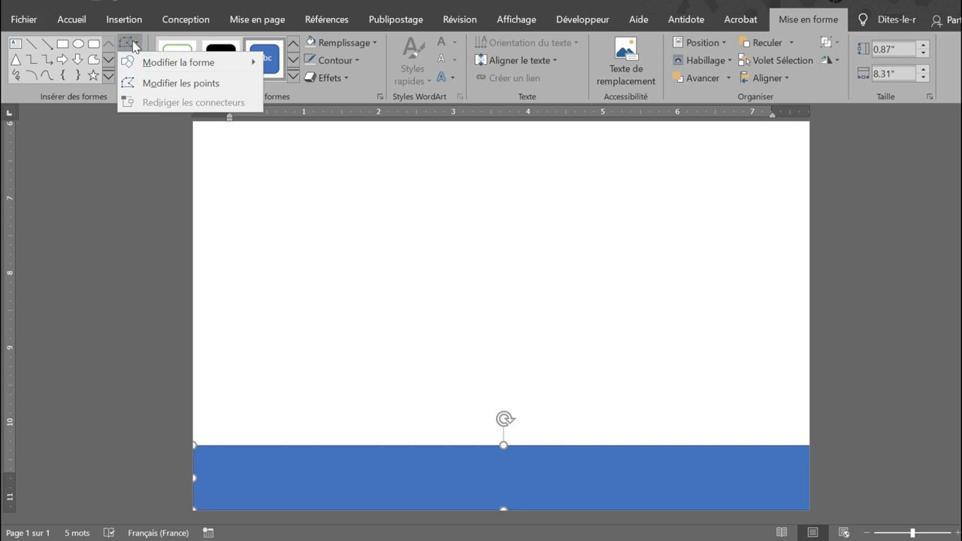
{"action": "left_click", "coordinate": [144, 84]}
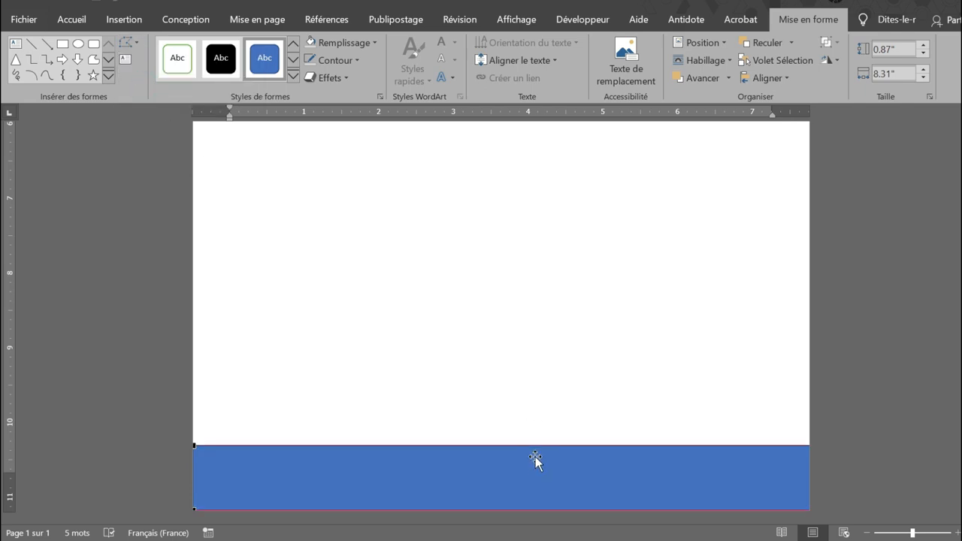
{"action": "left_click_drag", "start_coordinate": [508, 449], "coordinate": [508, 458]}
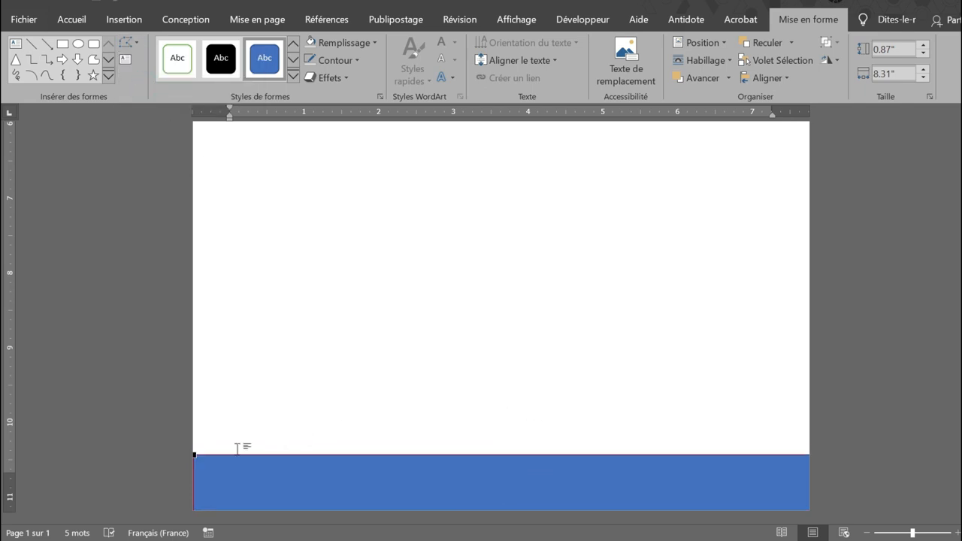
{"action": "left_click_drag", "start_coordinate": [196, 454], "coordinate": [238, 477]}
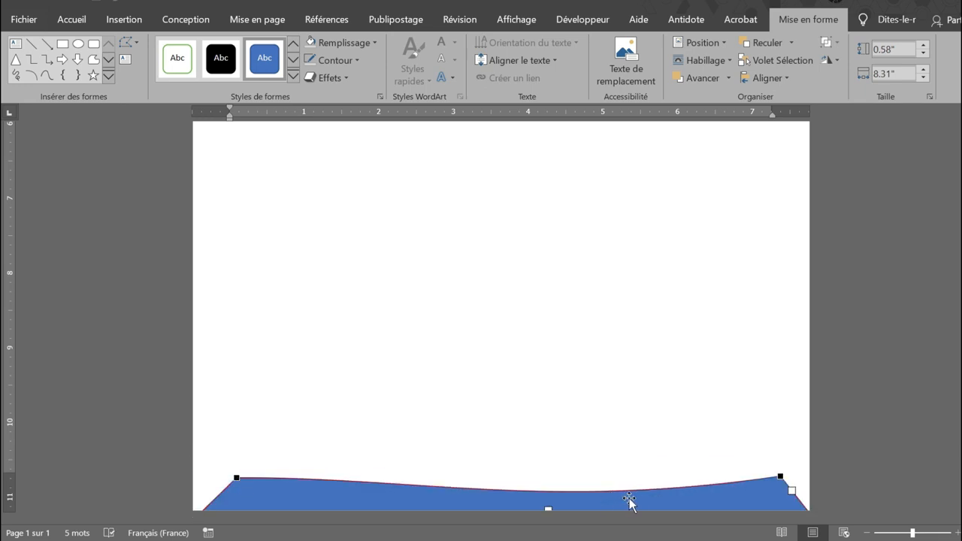
{"action": "left_click", "coordinate": [628, 496]}
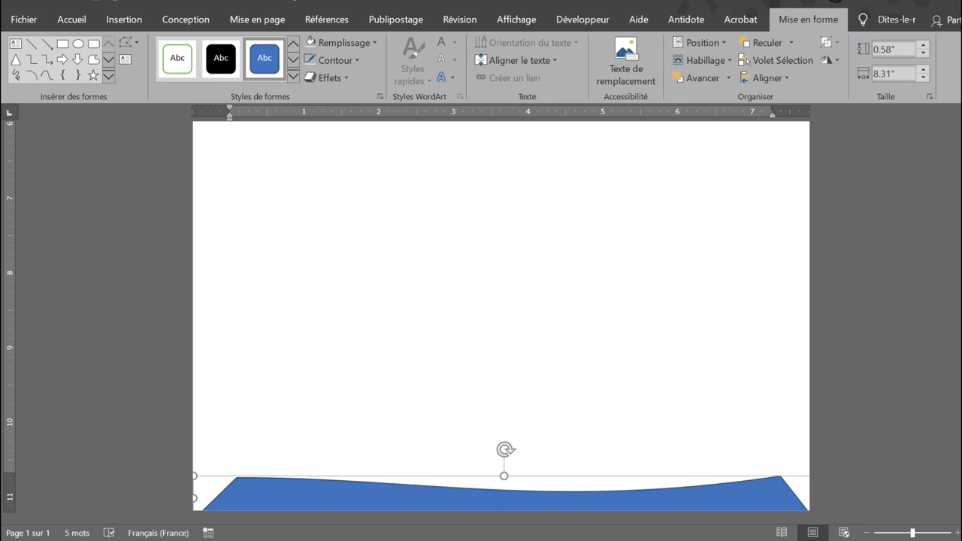
Give the curved footer shape the darkest blue theme colour as outline and place a duplicate of it slightly lower.
{"action": "left_click", "coordinate": [357, 62]}
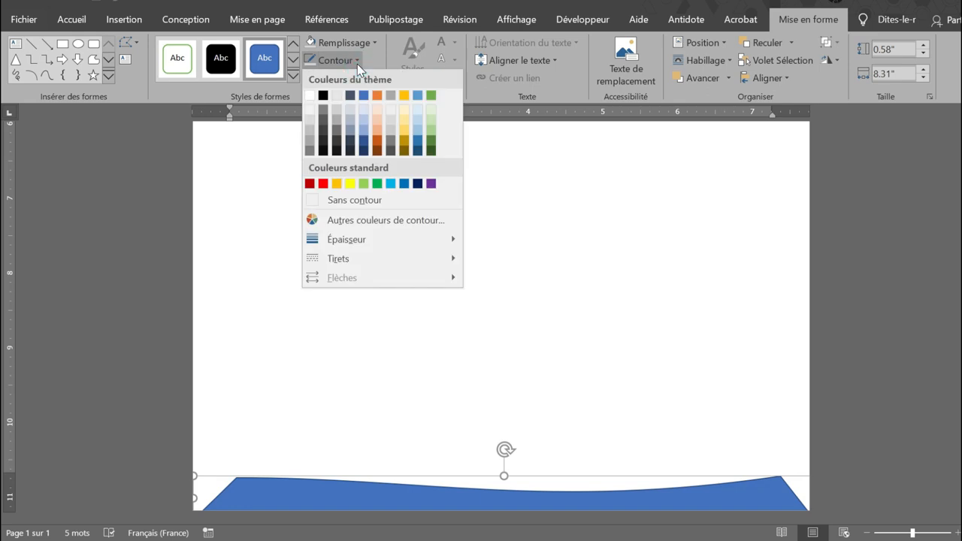
{"action": "left_click", "coordinate": [362, 142]}
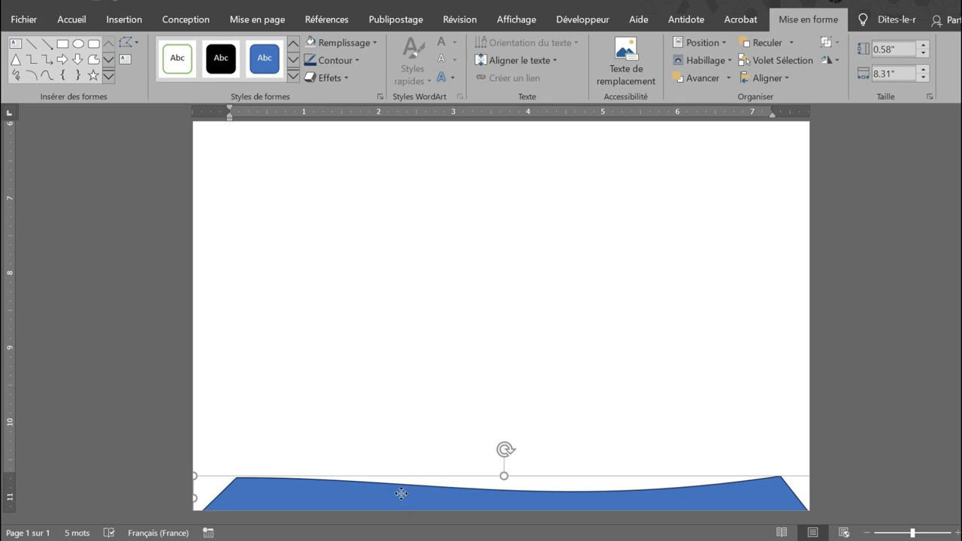
{"action": "left_click_drag", "start_coordinate": [401, 492], "coordinate": [380, 511]}
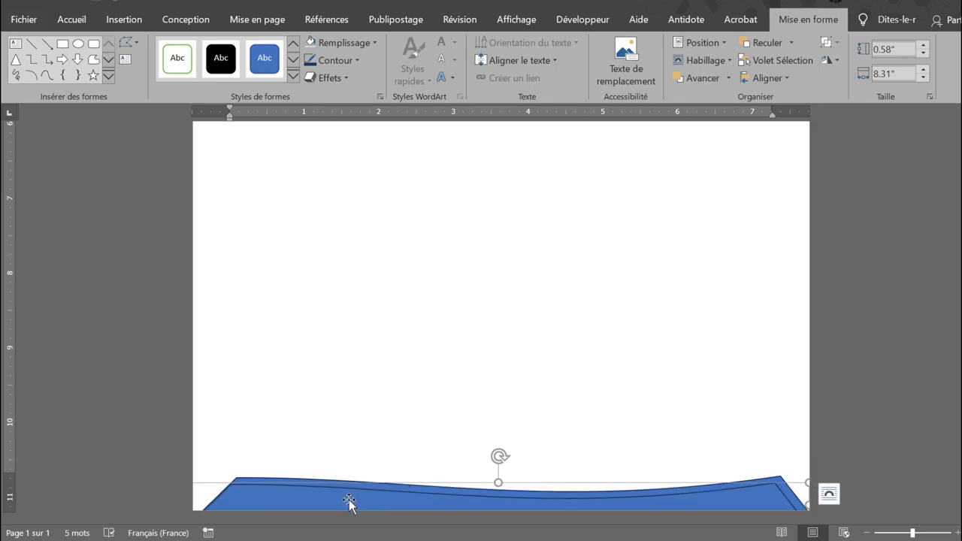
Fill the duplicated footer shape with standard yellow.
{"action": "left_click", "coordinate": [358, 62]}
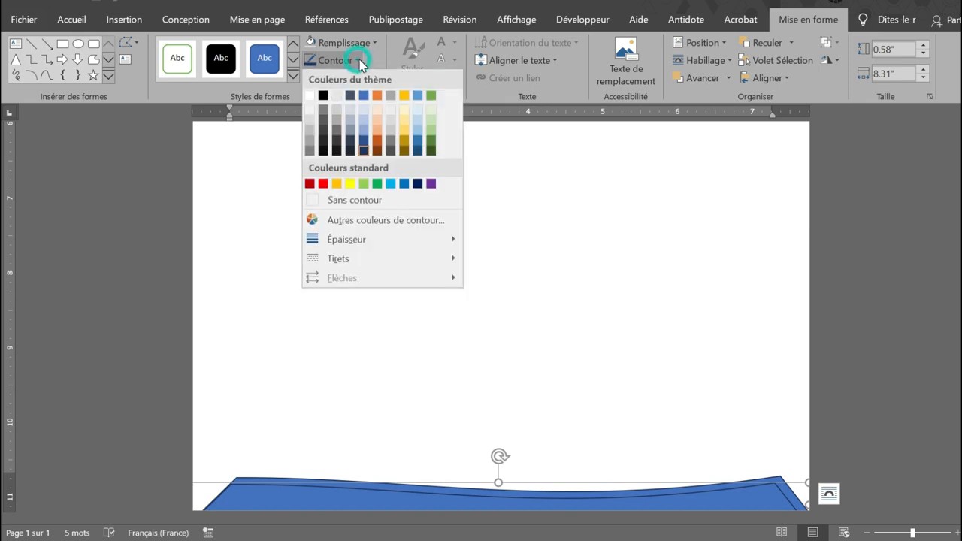
{"action": "left_click", "coordinate": [353, 60]}
{"action": "left_click", "coordinate": [374, 42]}
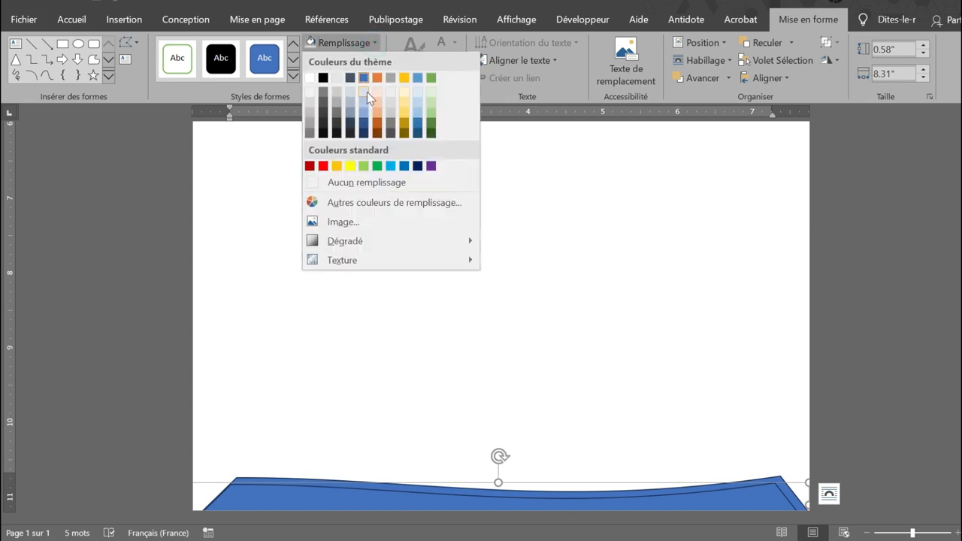
{"action": "left_click", "coordinate": [352, 166]}
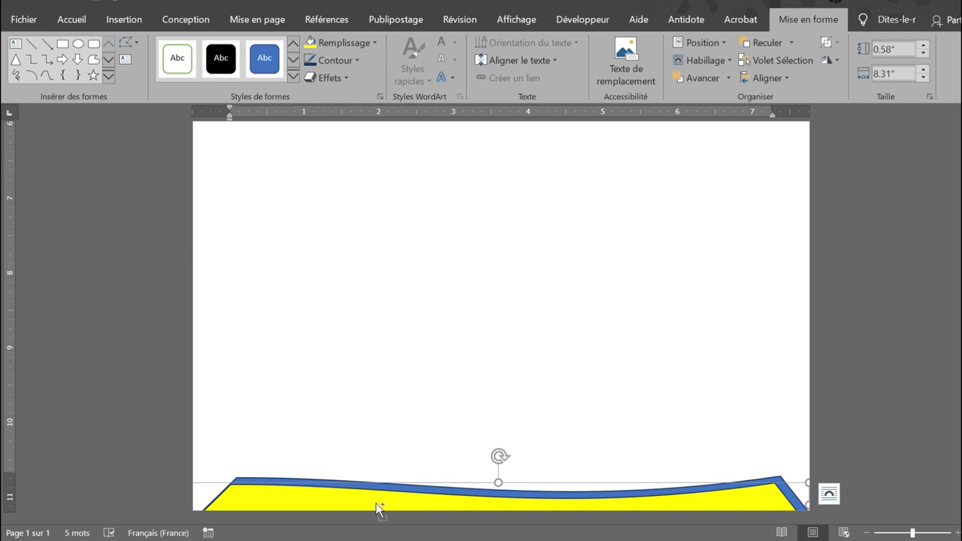
Duplicate the yellow footer shape and place the copy slightly below it at the page's bottom edge.
{"action": "left_click_drag", "start_coordinate": [375, 500], "coordinate": [375, 510]}
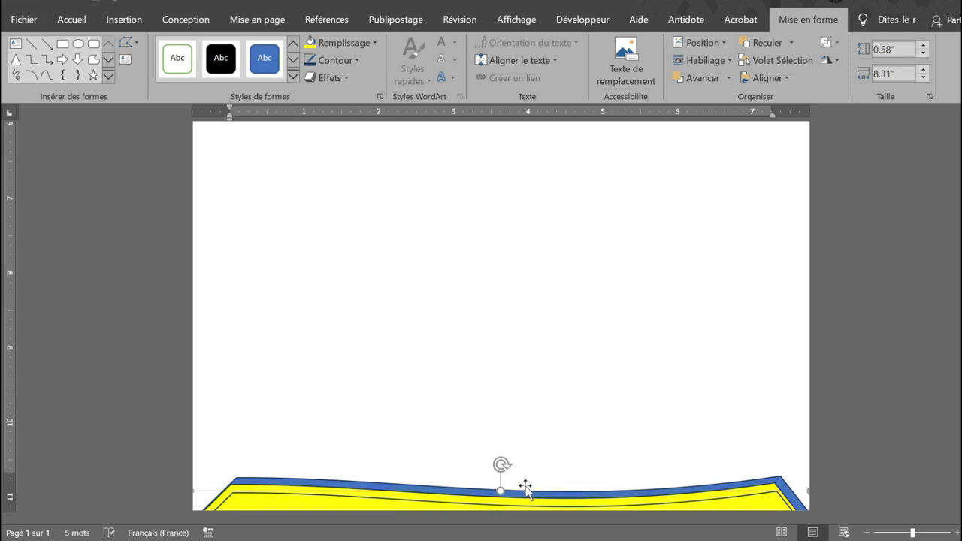
{"action": "scroll", "coordinate": [553, 426], "scroll_direction": "up", "scroll_amount": 6}
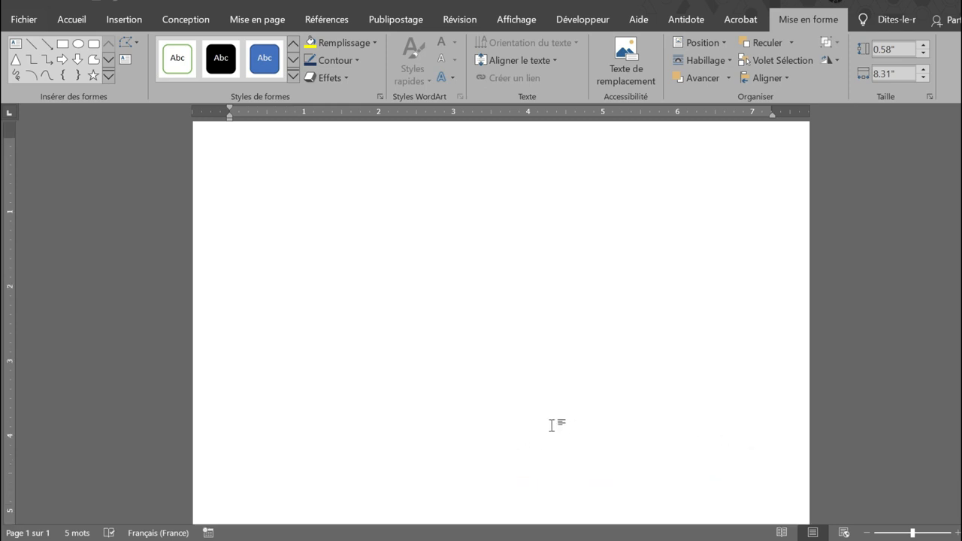
{"action": "left_click", "coordinate": [319, 479]}
{"action": "scroll", "coordinate": [353, 453], "scroll_direction": "up", "scroll_amount": 1}
{"action": "scroll", "coordinate": [355, 450], "scroll_direction": "down", "scroll_amount": 5}
{"action": "scroll", "coordinate": [355, 449], "scroll_direction": "down", "scroll_amount": 2}
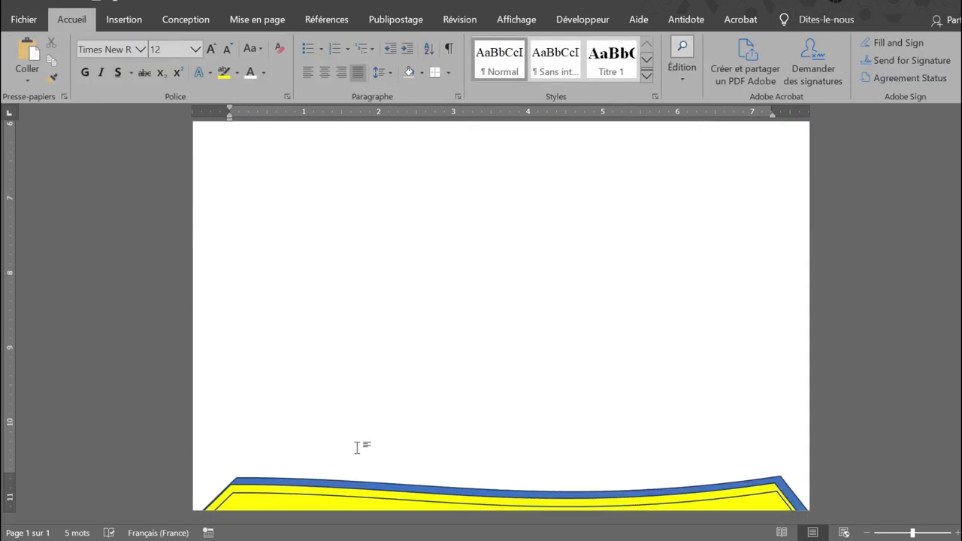
Make another copy of the first yellow footer shape slightly lower and fill it with standard dark red.
{"action": "left_click", "coordinate": [273, 486]}
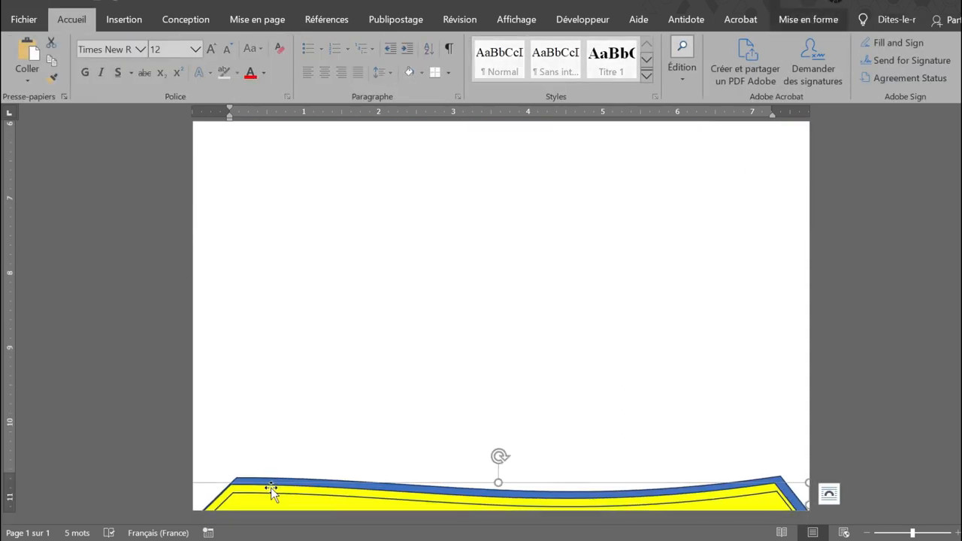
{"action": "left_click_drag", "start_coordinate": [272, 490], "coordinate": [290, 510]}
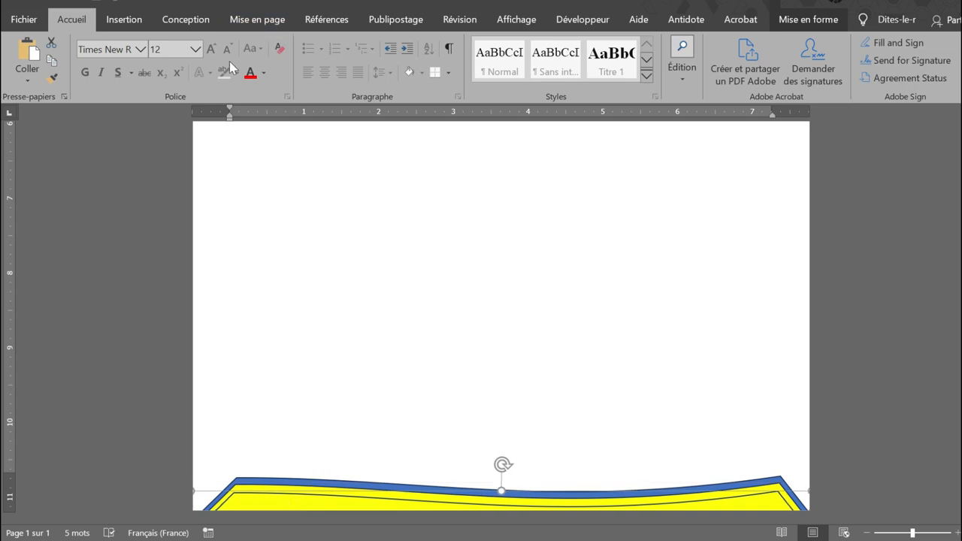
{"action": "double_click", "coordinate": [277, 504]}
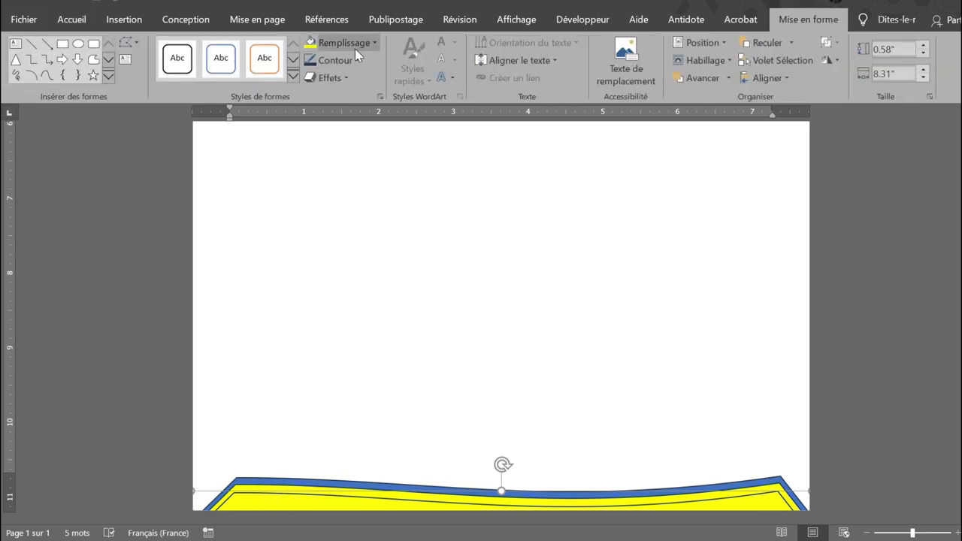
{"action": "left_click", "coordinate": [374, 44]}
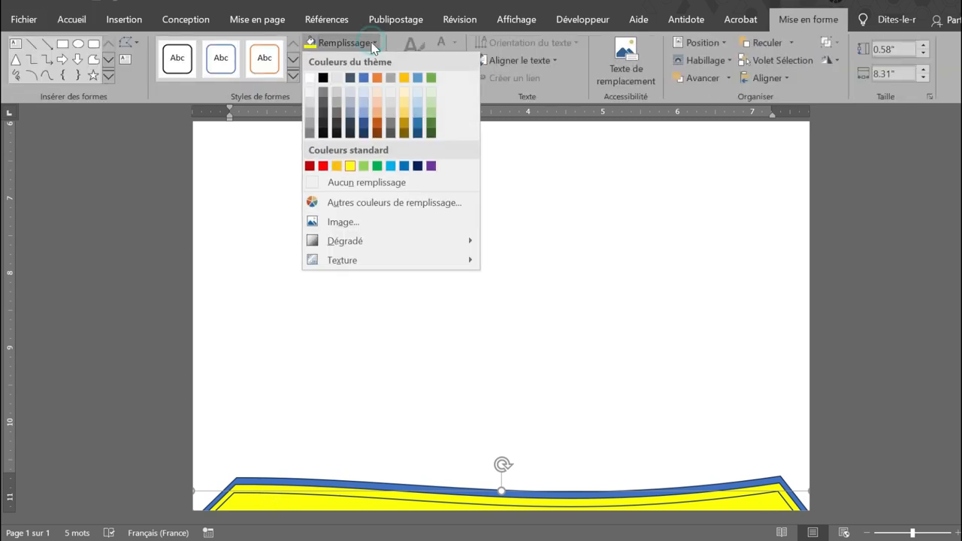
{"action": "left_click", "coordinate": [309, 166]}
{"action": "scroll", "coordinate": [777, 339], "scroll_direction": "up", "scroll_amount": 10}
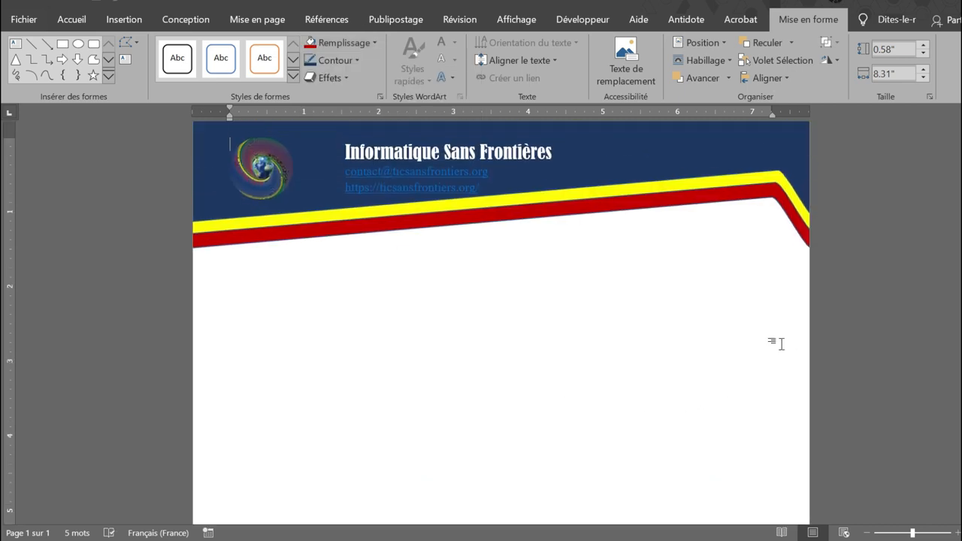
{"action": "left_click", "coordinate": [761, 350]}
{"action": "scroll", "coordinate": [761, 350], "scroll_direction": "down", "scroll_amount": 1}
{"action": "scroll", "coordinate": [761, 350], "scroll_direction": "down", "scroll_amount": 10}
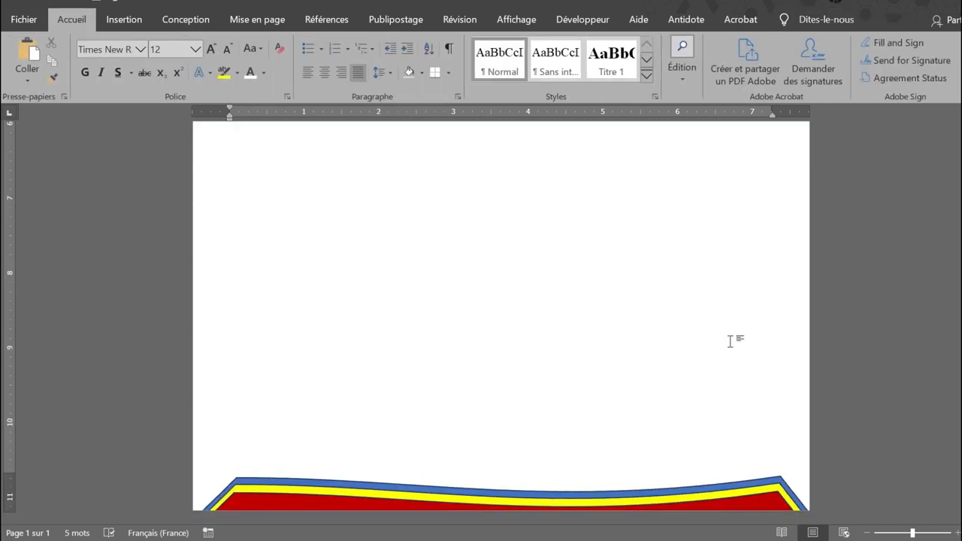
Open the watermark choices for the letterhead page.
{"action": "scroll", "coordinate": [687, 338], "scroll_direction": "up", "scroll_amount": 10}
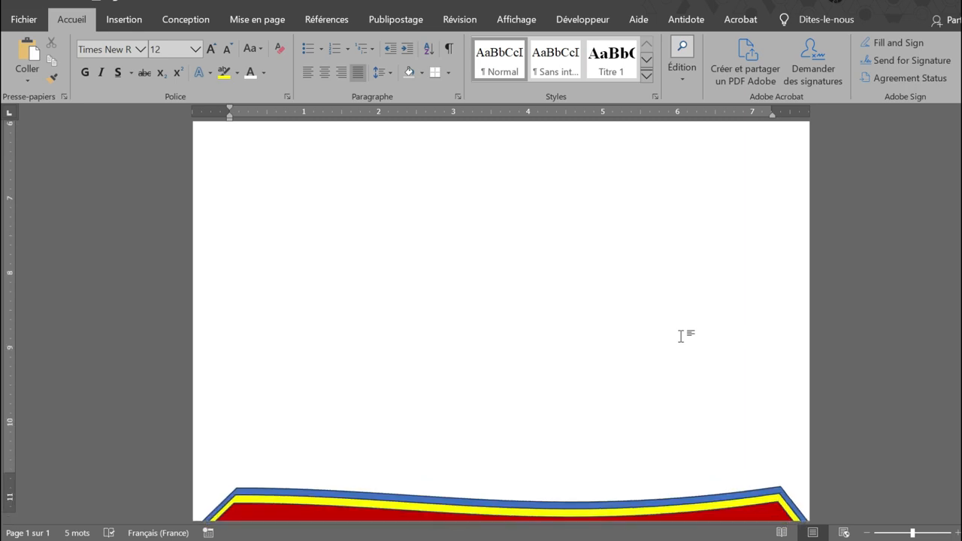
{"action": "scroll", "coordinate": [681, 336], "scroll_direction": "up", "scroll_amount": 3}
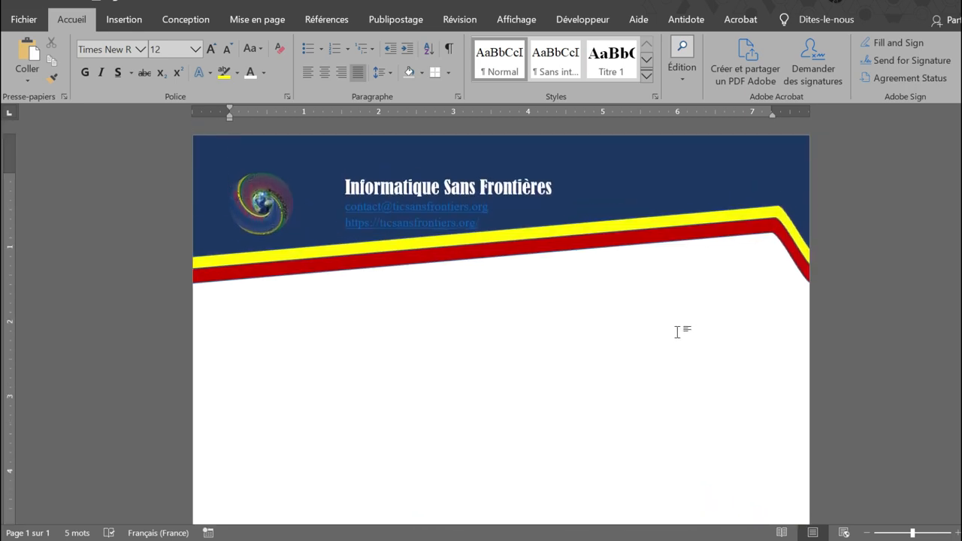
{"action": "left_click", "coordinate": [118, 27]}
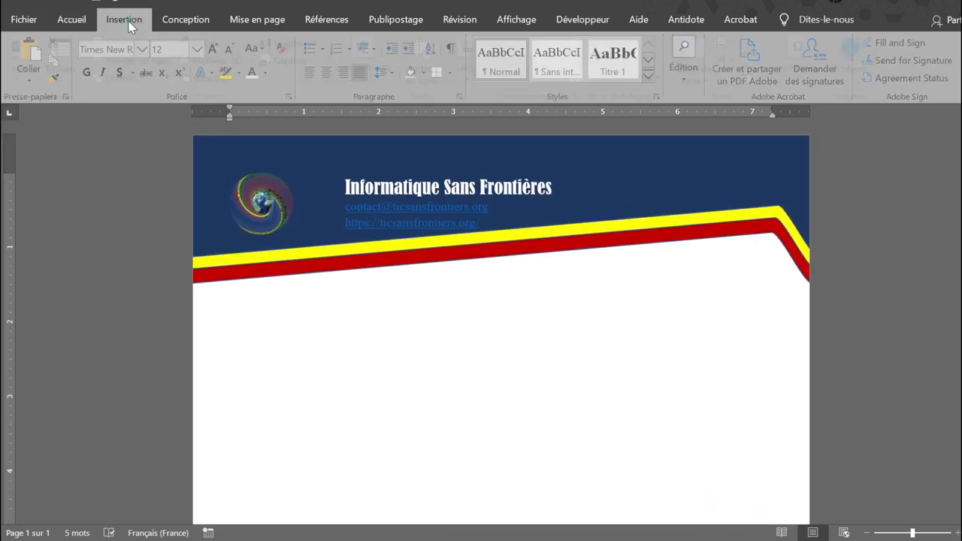
{"action": "left_click", "coordinate": [72, 25]}
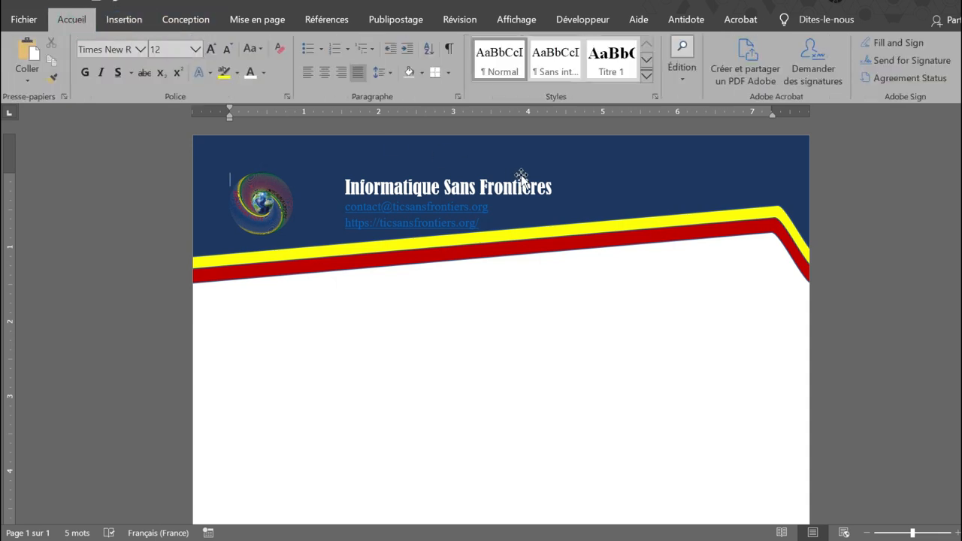
{"action": "left_click", "coordinate": [126, 20]}
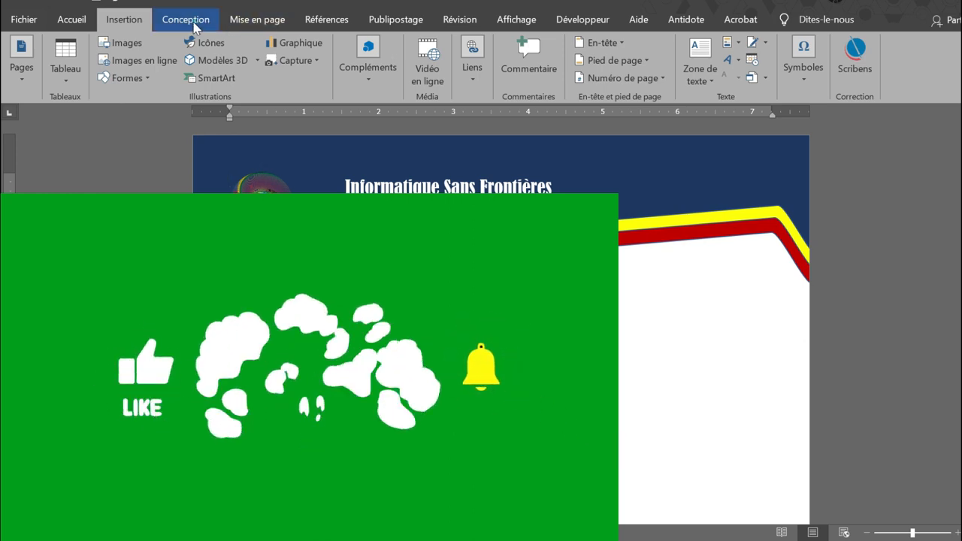
{"action": "left_click", "coordinate": [206, 26]}
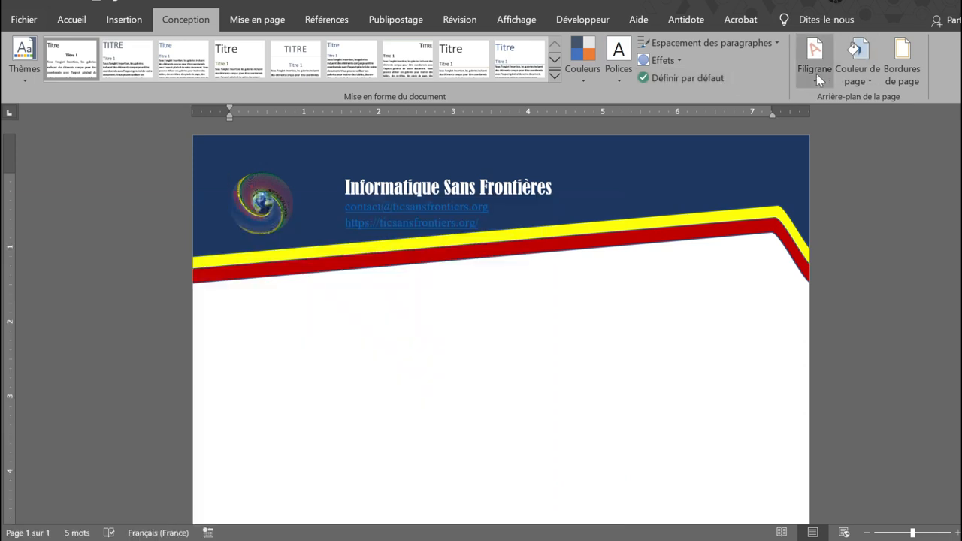
{"action": "left_click", "coordinate": [815, 75]}
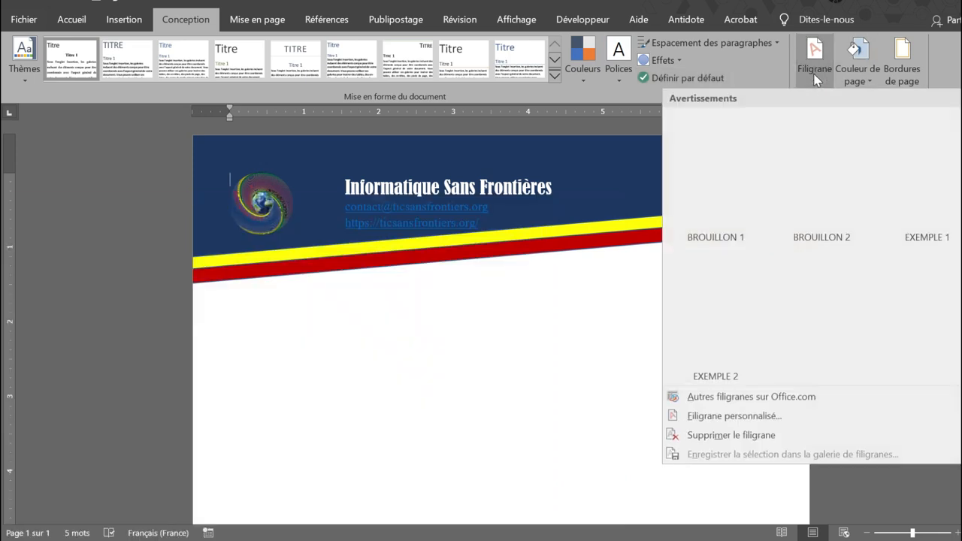